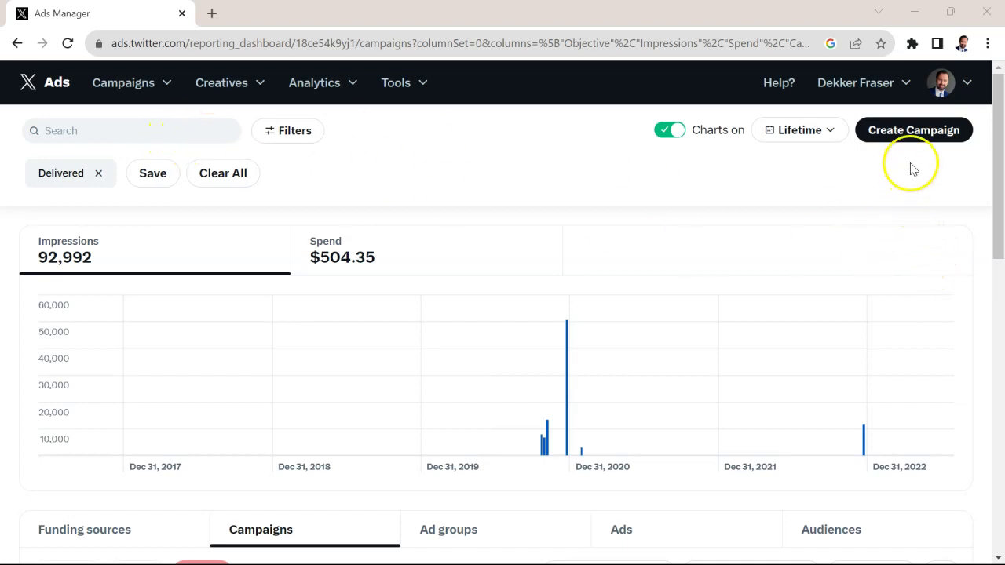
- Create an Advanced campaign and select Website traffic as its objective
click(915, 132)
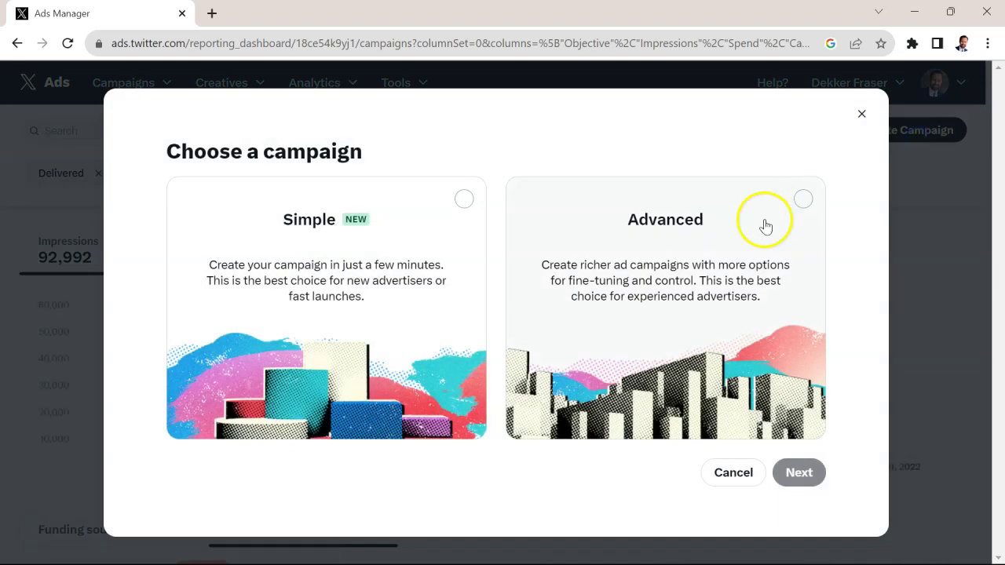
click(712, 256)
click(793, 474)
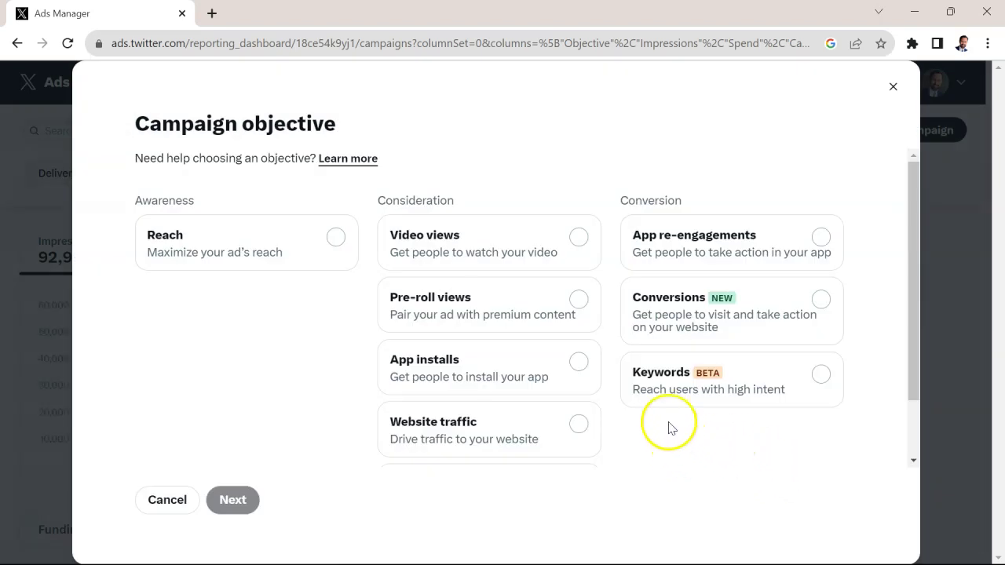
scroll(663, 416, down, 2)
scroll(652, 411, up, 2)
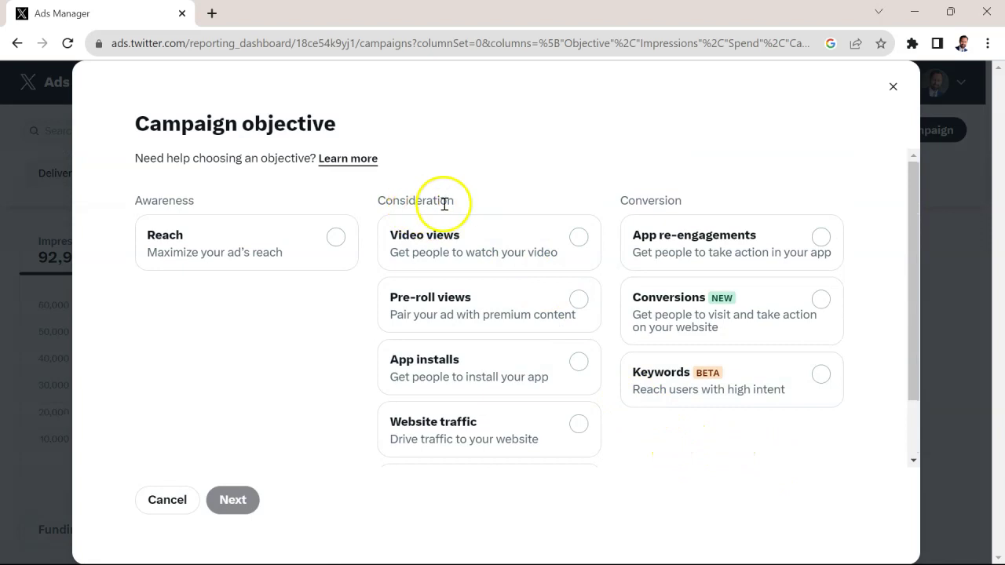
scroll(539, 309, down, 1)
click(581, 360)
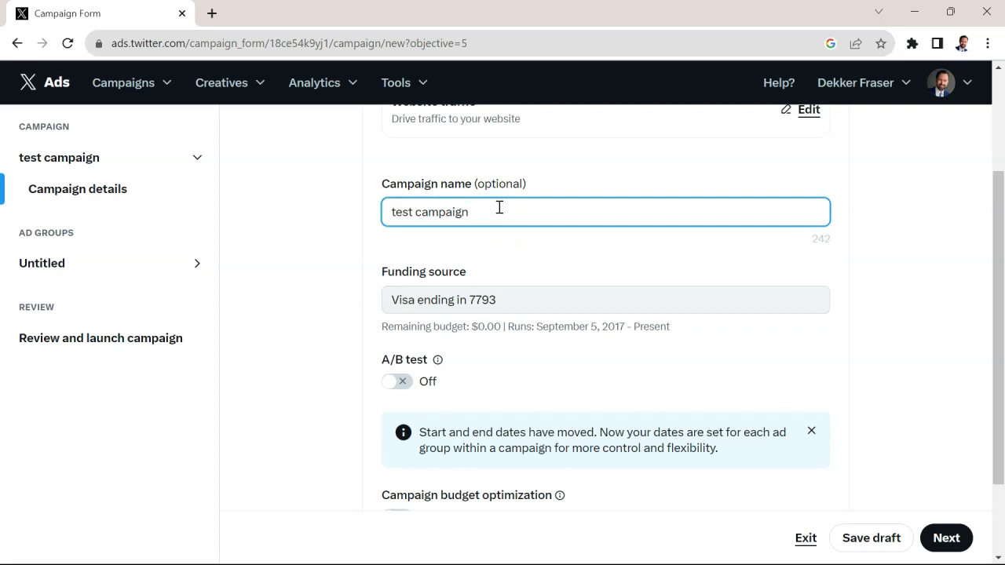
- Continue from the campaign details and name the ad group 'test ad group'
scroll(499, 208, down, 2)
click(948, 539)
click(380, 283)
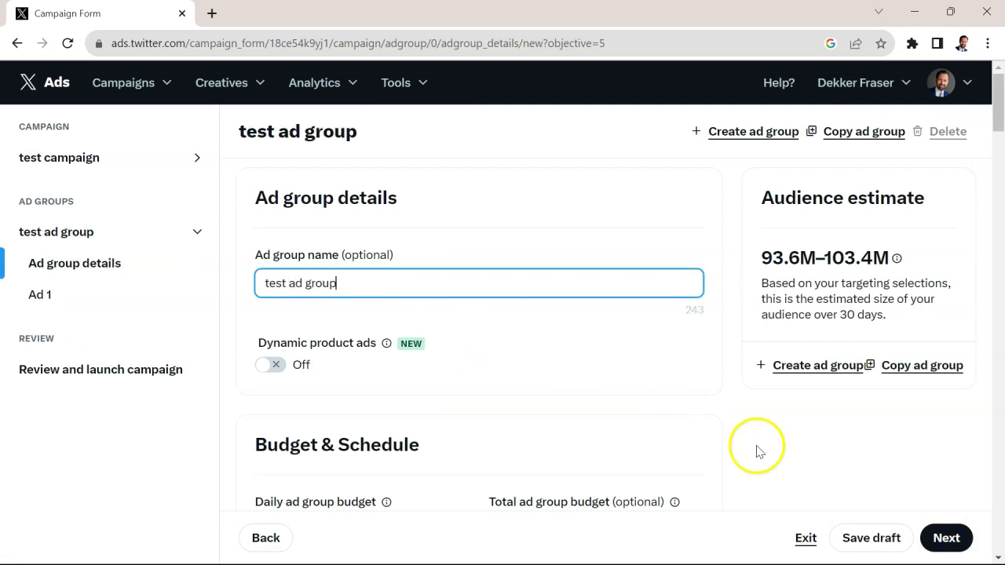
- Replace the 100.00 daily budget with 8.00 USD, keeping Run indefinitely
scroll(628, 385, down, 2)
drag(378, 380, 288, 368)
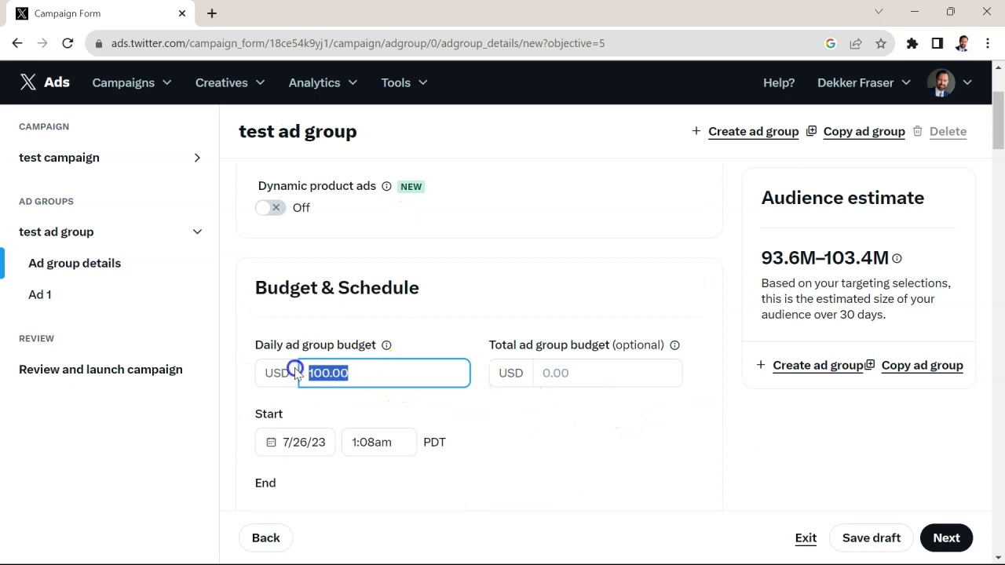
text(8)
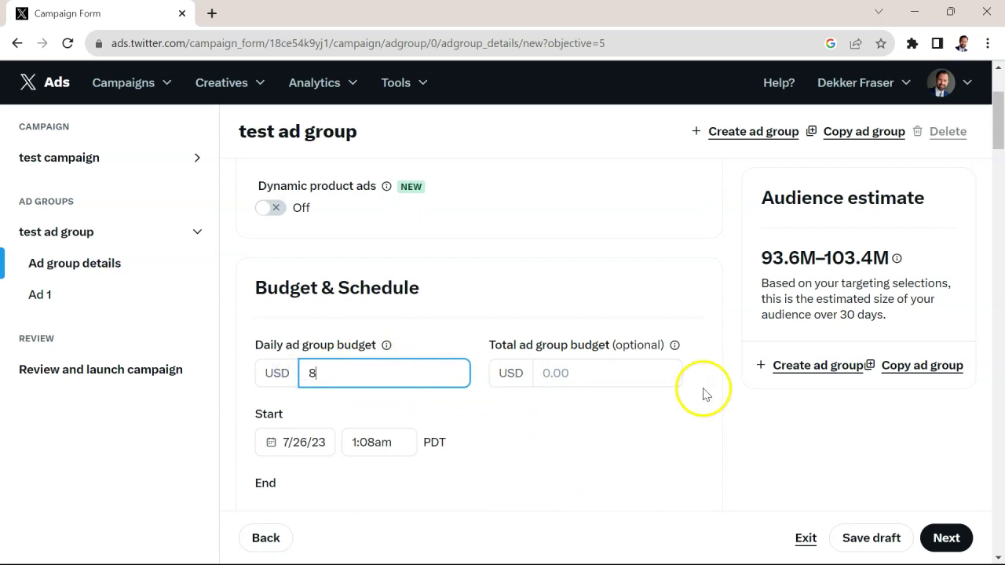
click(742, 428)
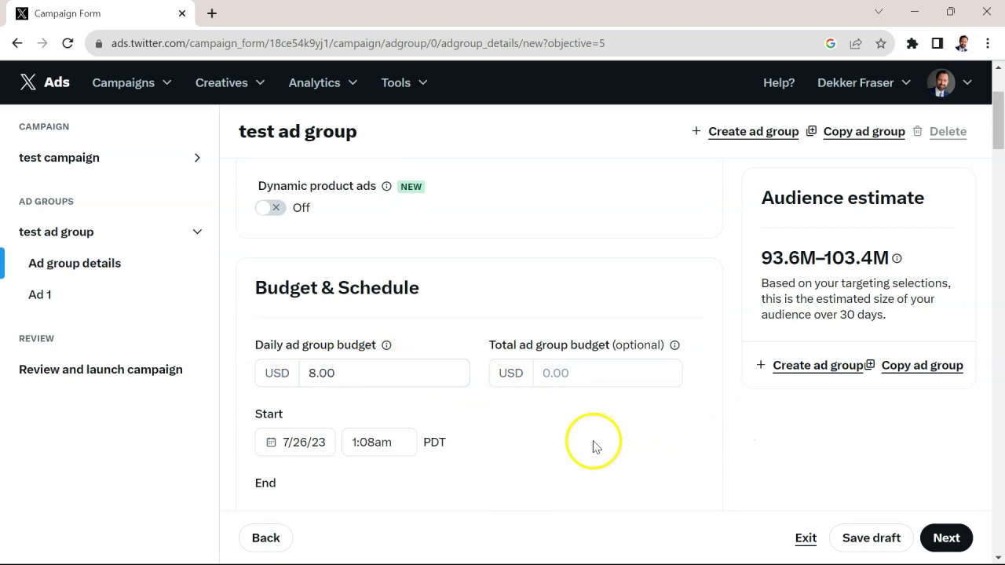
scroll(431, 394, down, 1)
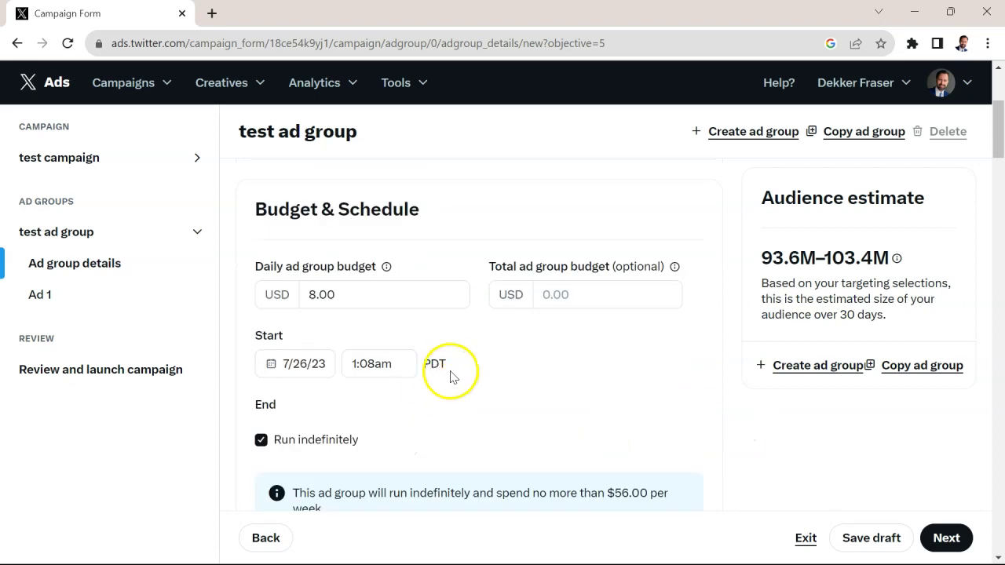
scroll(462, 389, down, 2)
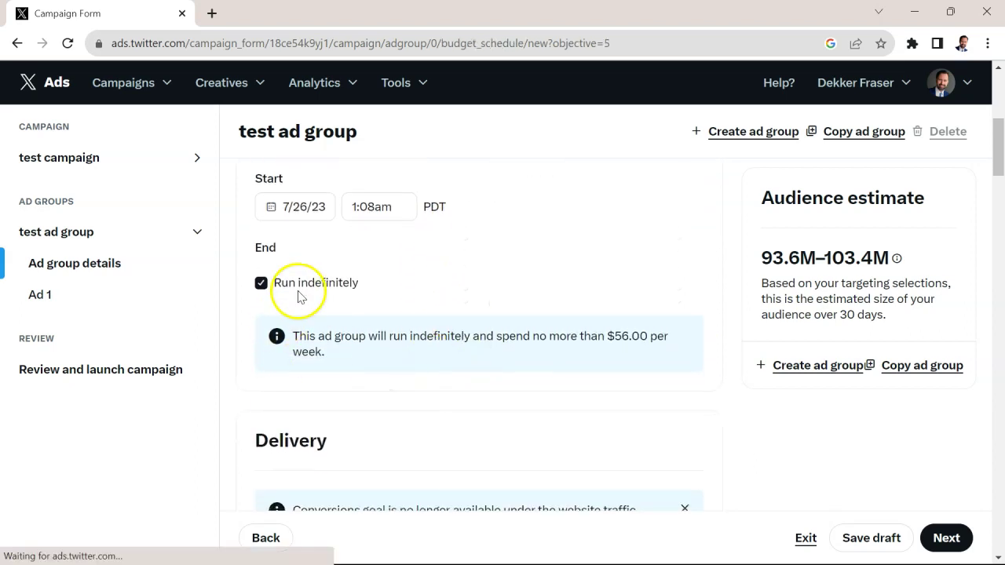
scroll(385, 343, down, 2)
- Set the ad group's delivery goal to Link clicks
scroll(507, 376, down, 1)
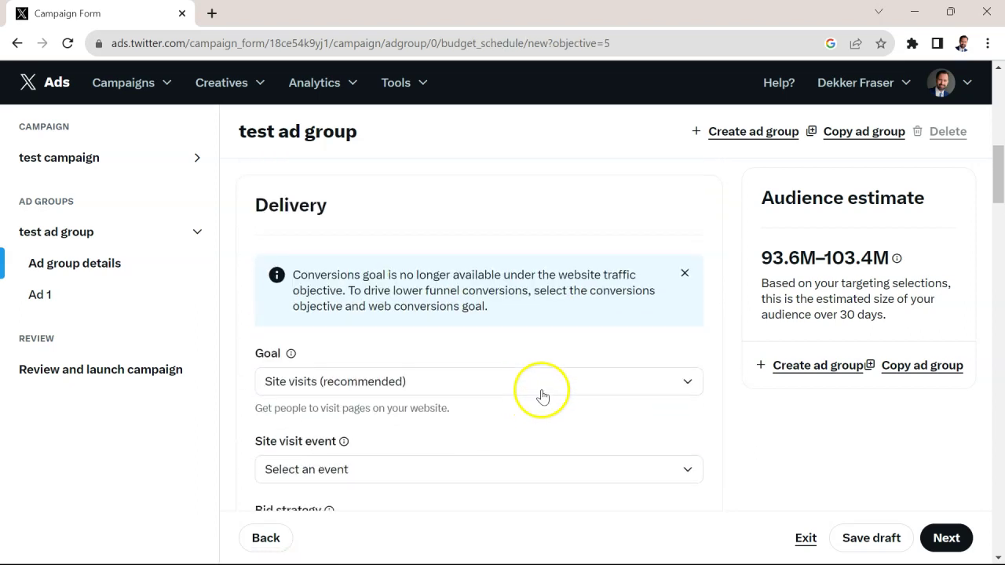
click(465, 382)
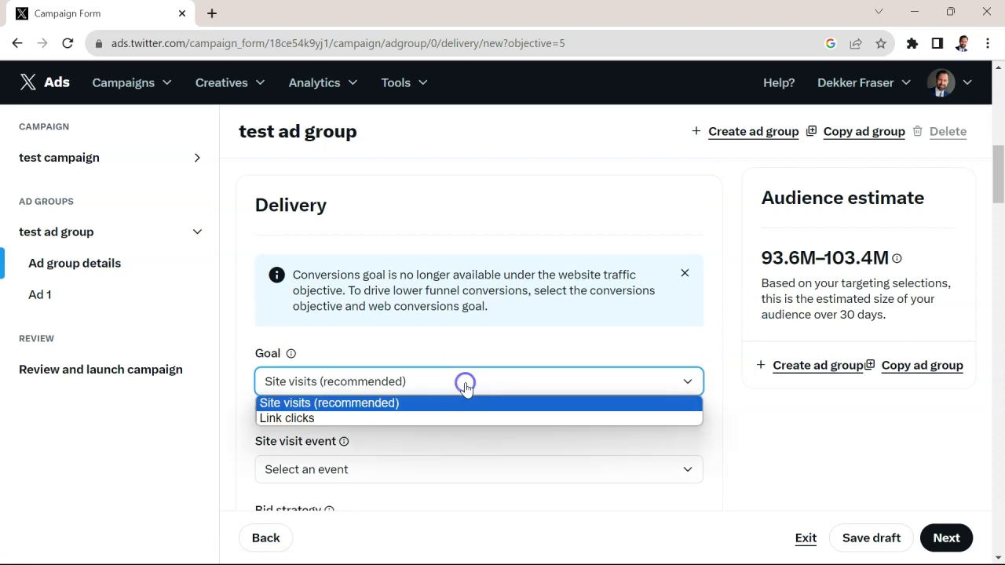
click(401, 419)
scroll(406, 404, down, 3)
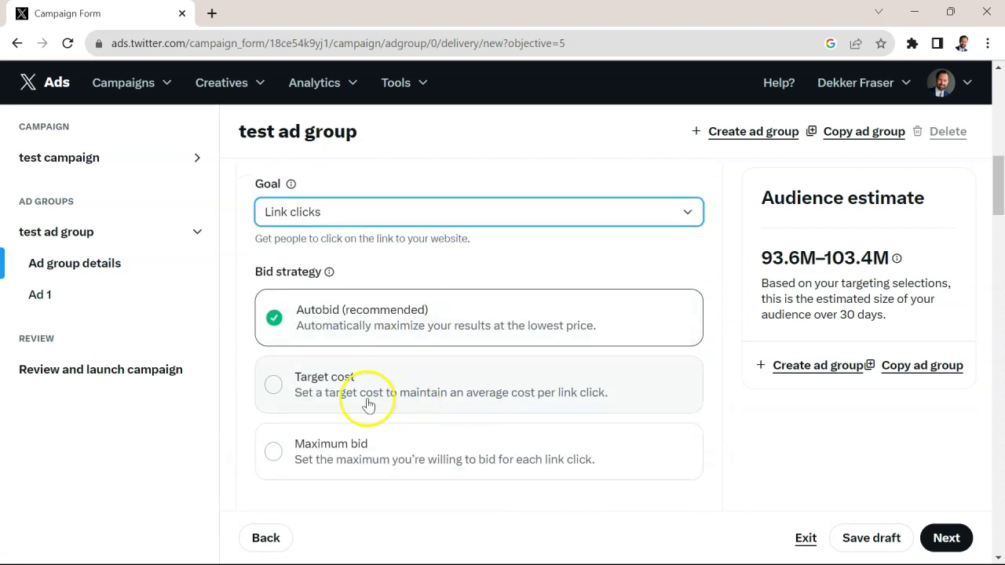
scroll(360, 359, down, 2)
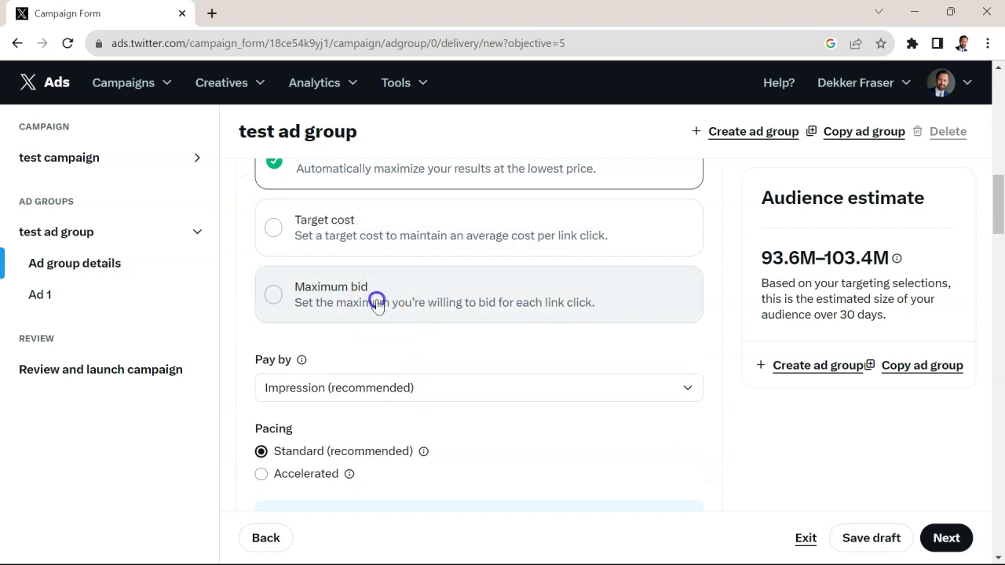
- Switch the bid strategy to a 1.60 USD maximum bid
click(377, 302)
double_click(350, 331)
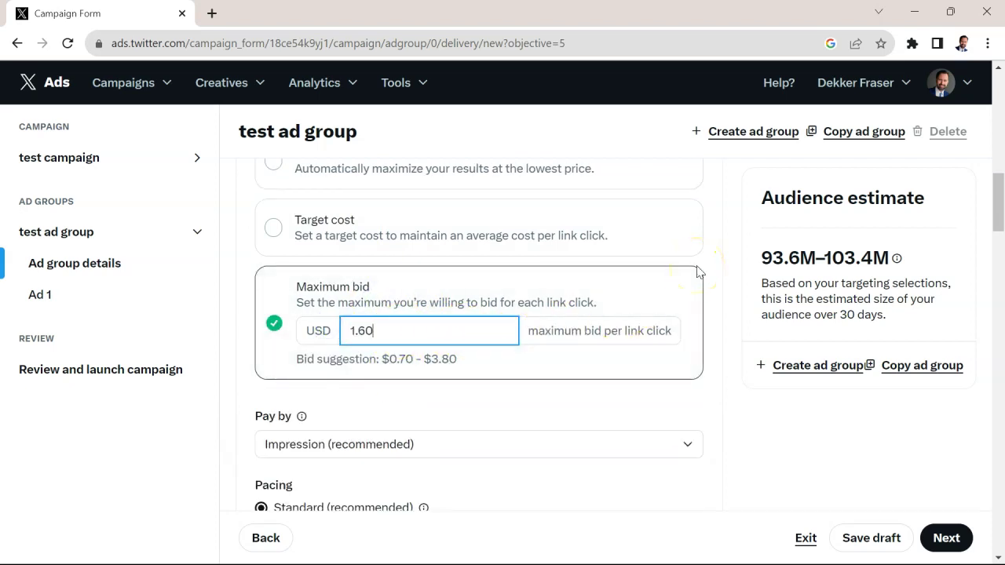
click(688, 396)
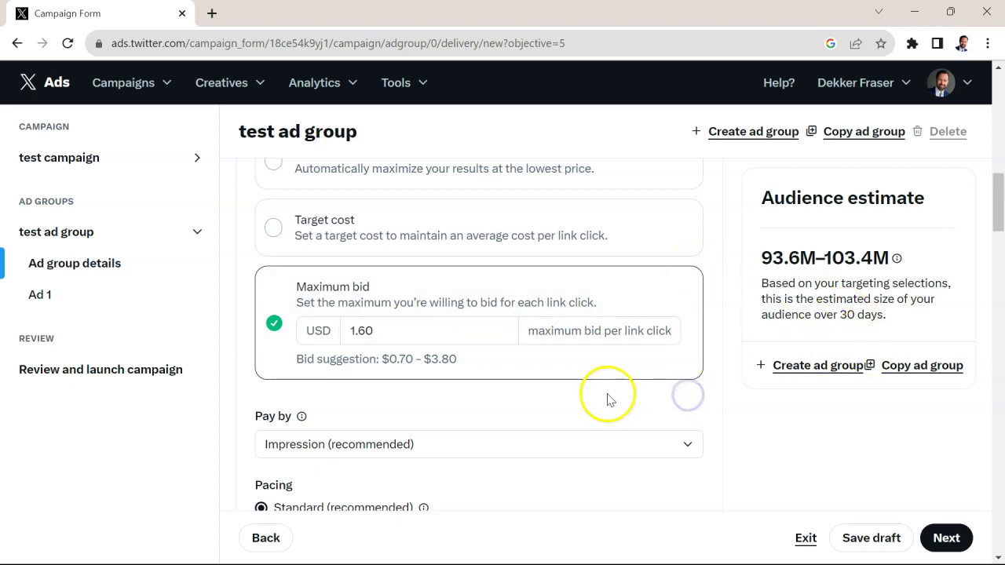
- Pay by link click instead of per impression
scroll(591, 379, down, 2)
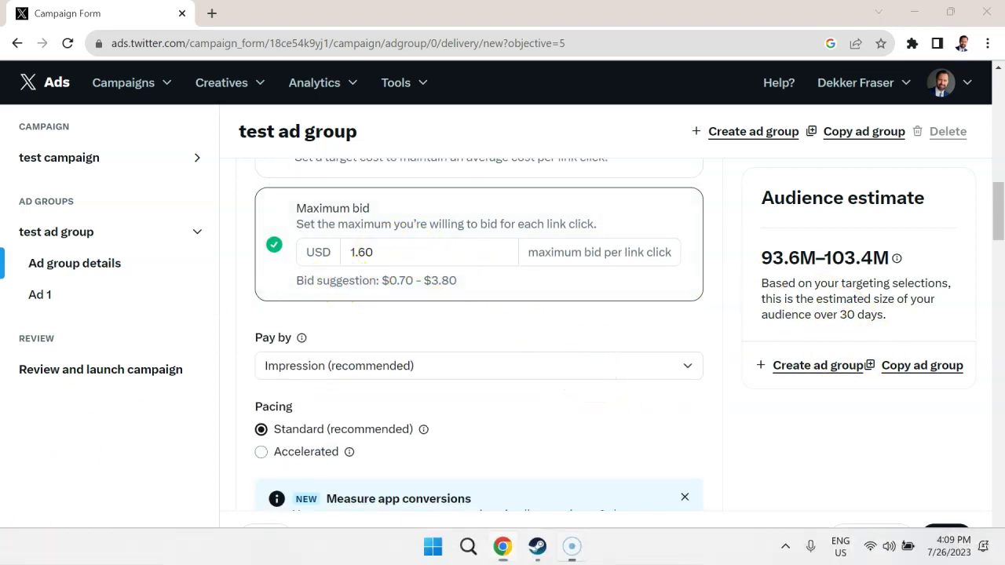
click(524, 372)
click(457, 400)
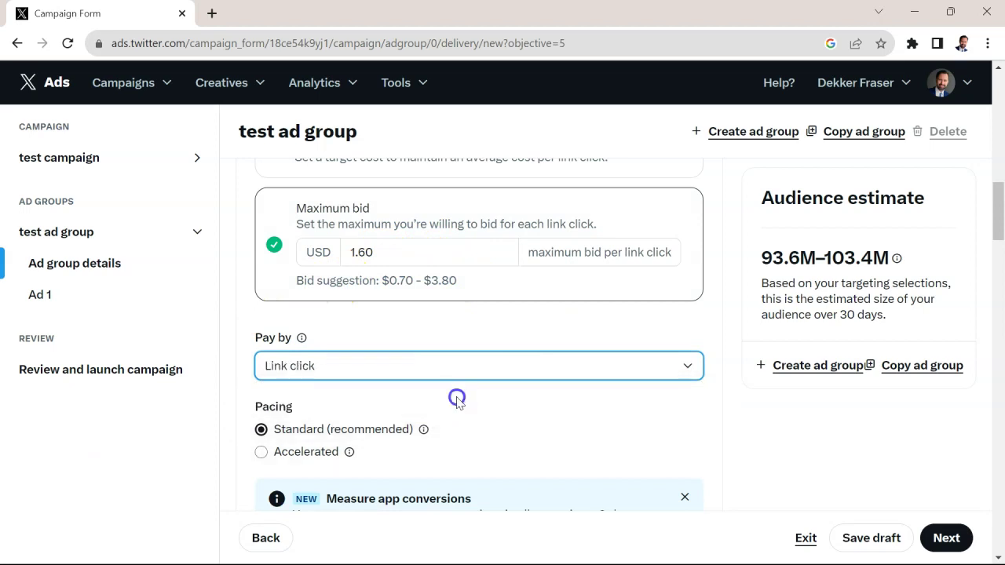
scroll(463, 399, down, 2)
scroll(452, 396, down, 3)
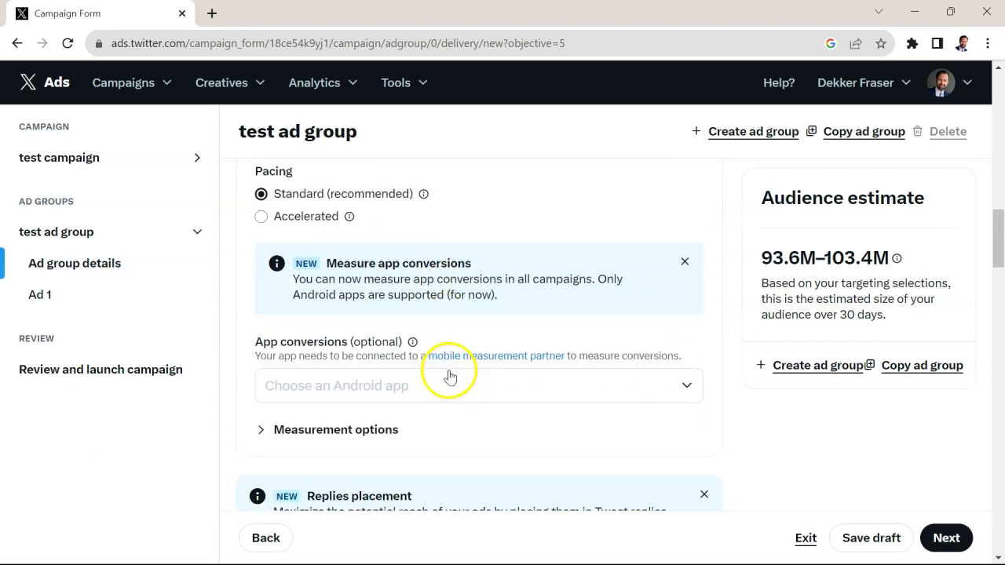
scroll(314, 243, up, 1)
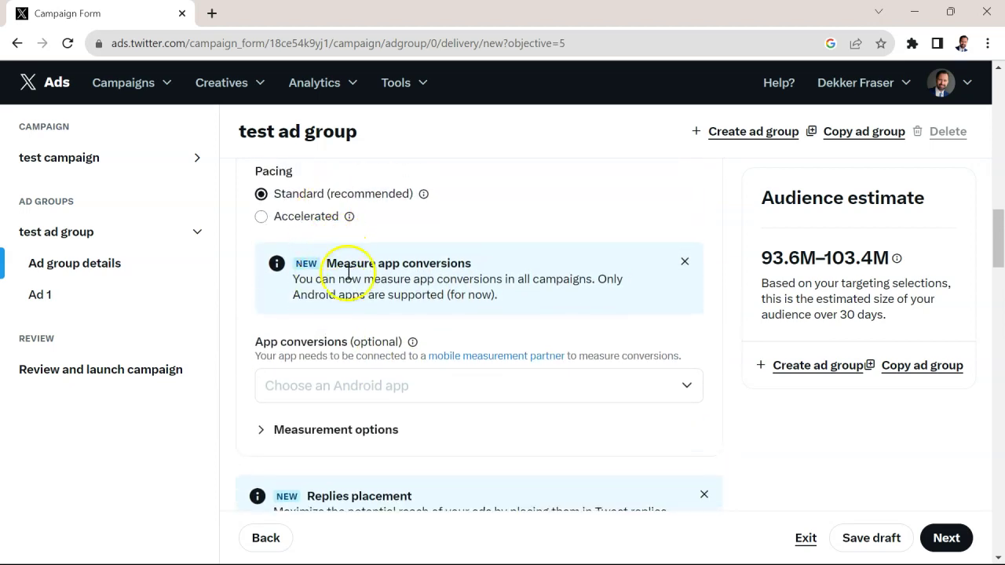
scroll(432, 330, down, 4)
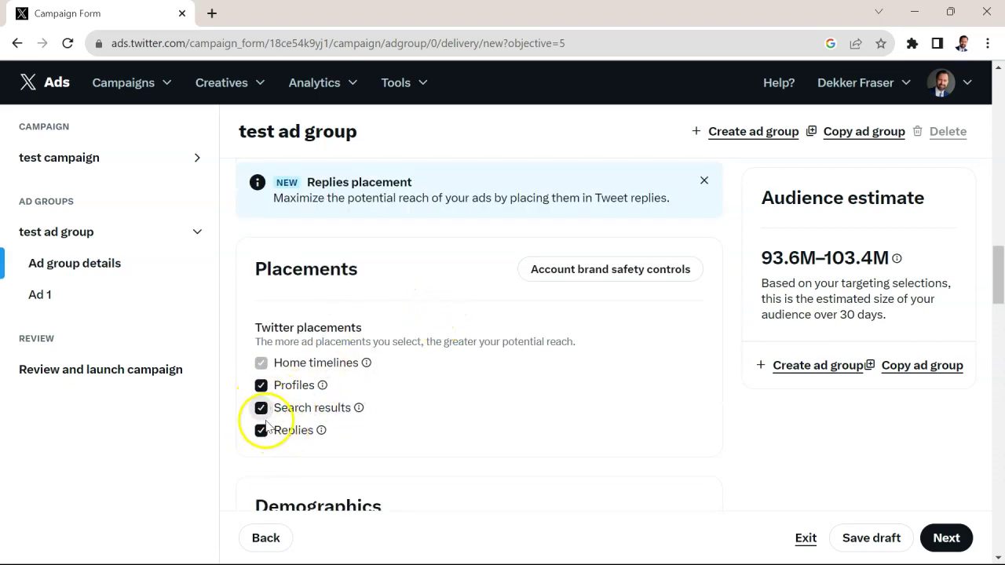
- Target the age range 25 to 49 instead of all ages
scroll(353, 410, up, 1)
scroll(280, 403, down, 1)
scroll(335, 445, down, 4)
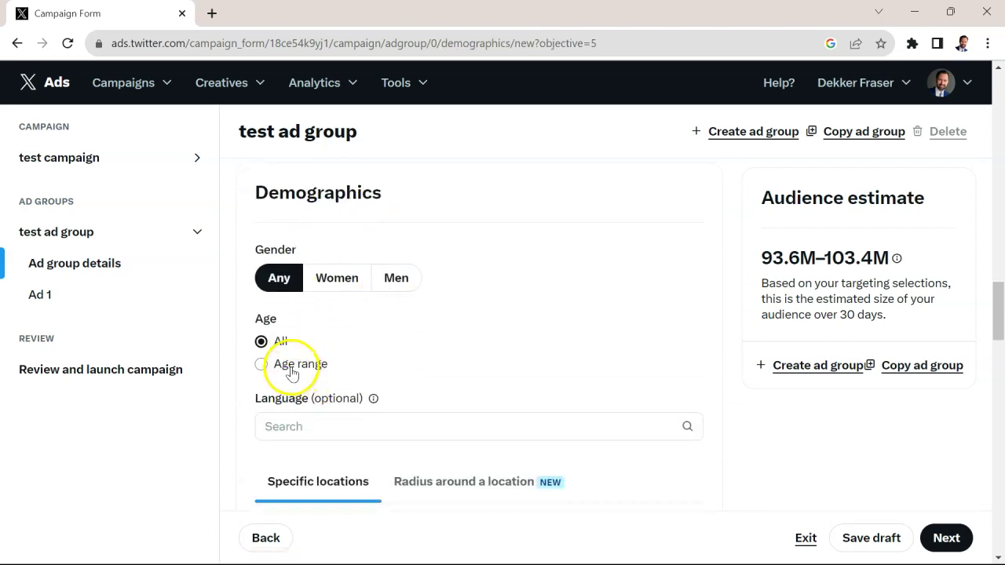
click(291, 366)
scroll(348, 377, down, 1)
click(343, 317)
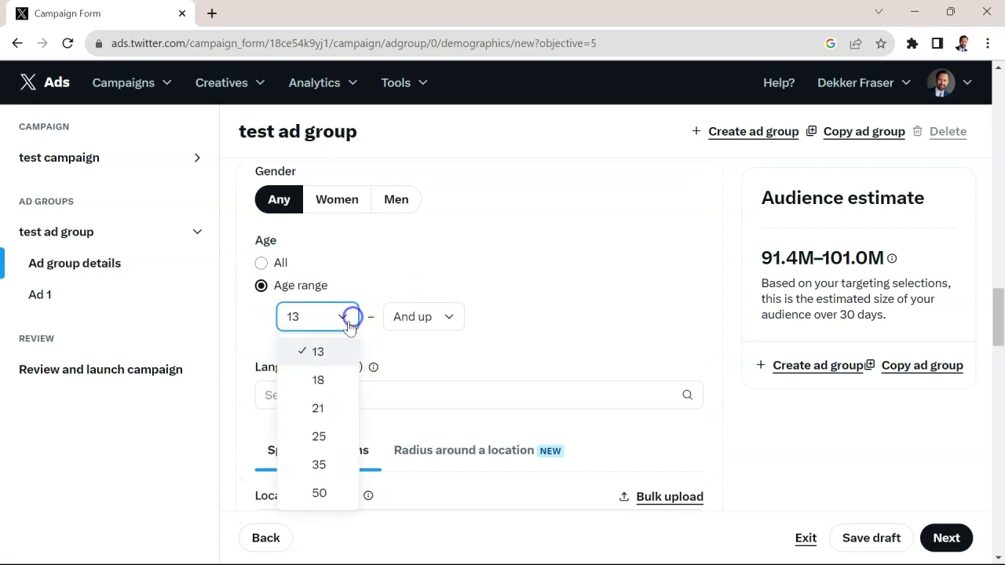
click(330, 437)
click(425, 317)
click(432, 358)
click(437, 319)
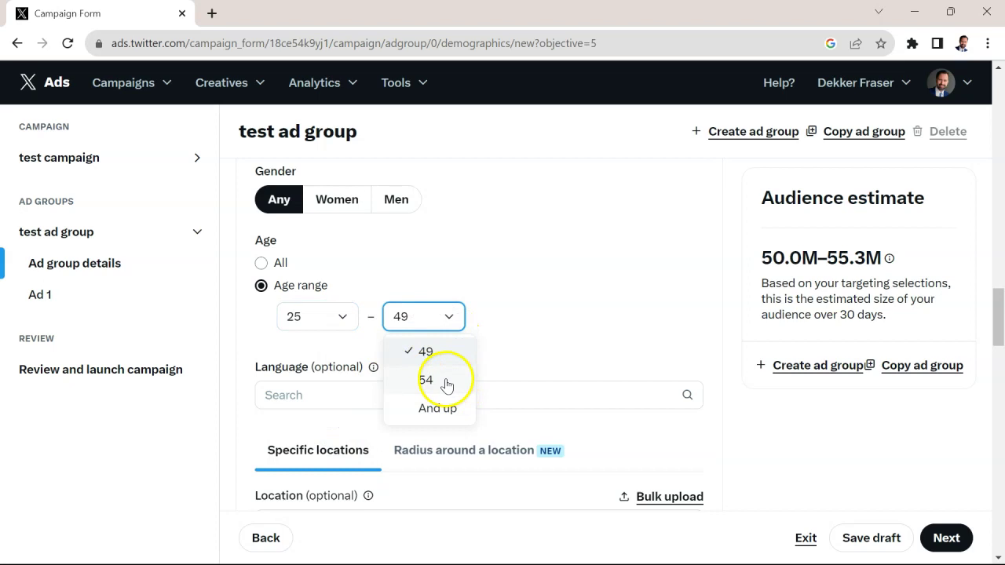
click(501, 318)
click(446, 318)
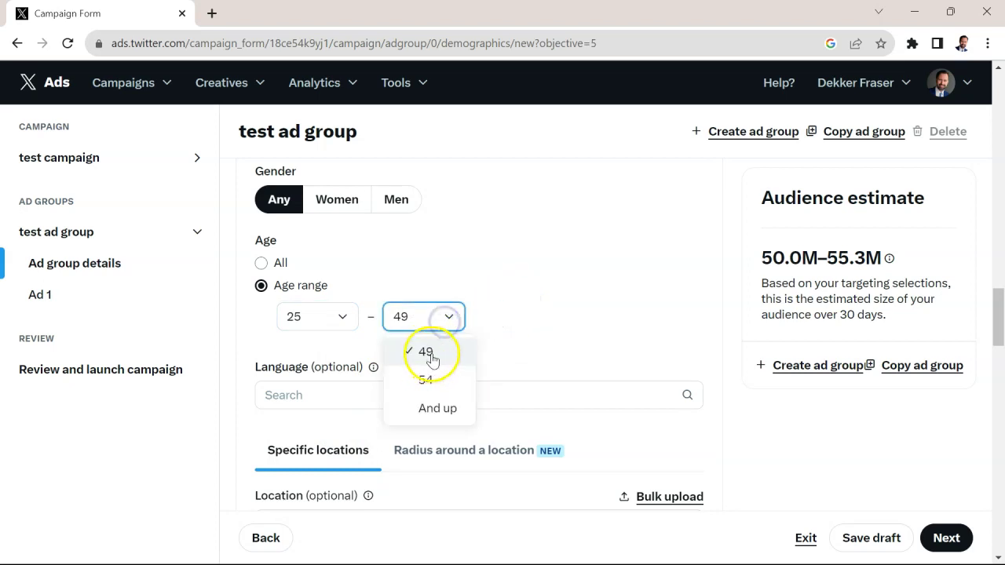
click(531, 333)
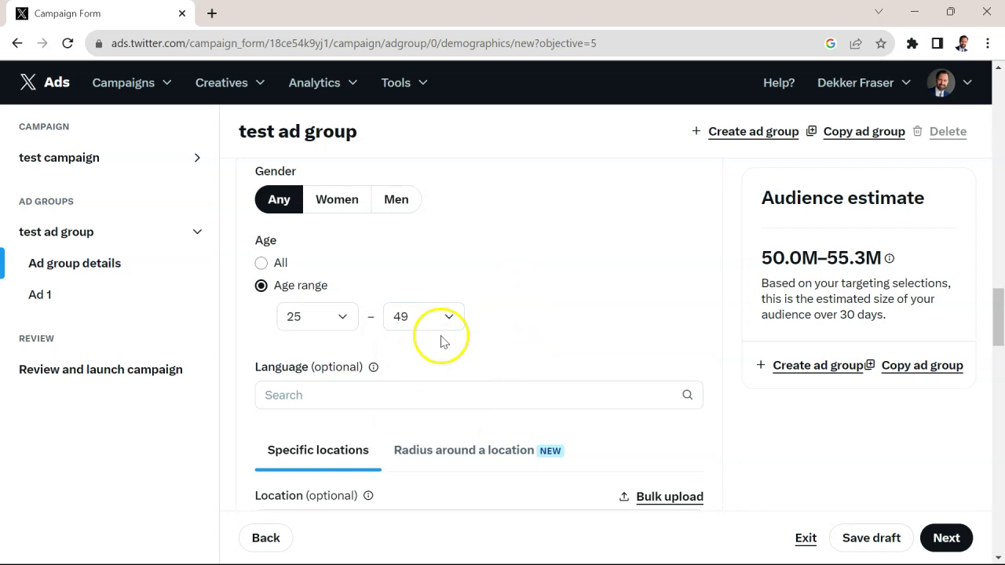
- Add English as the targeting language
click(466, 402)
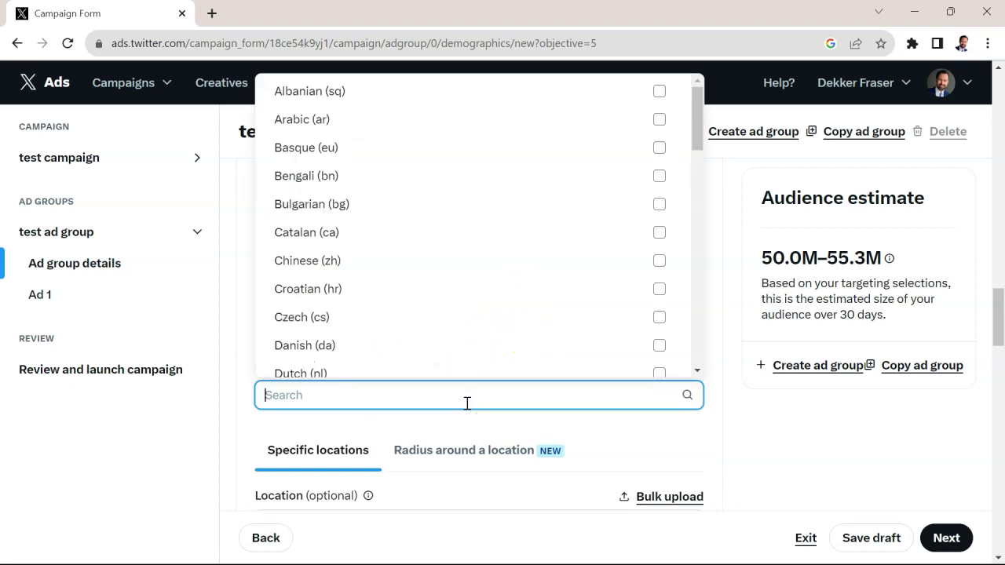
text(english)
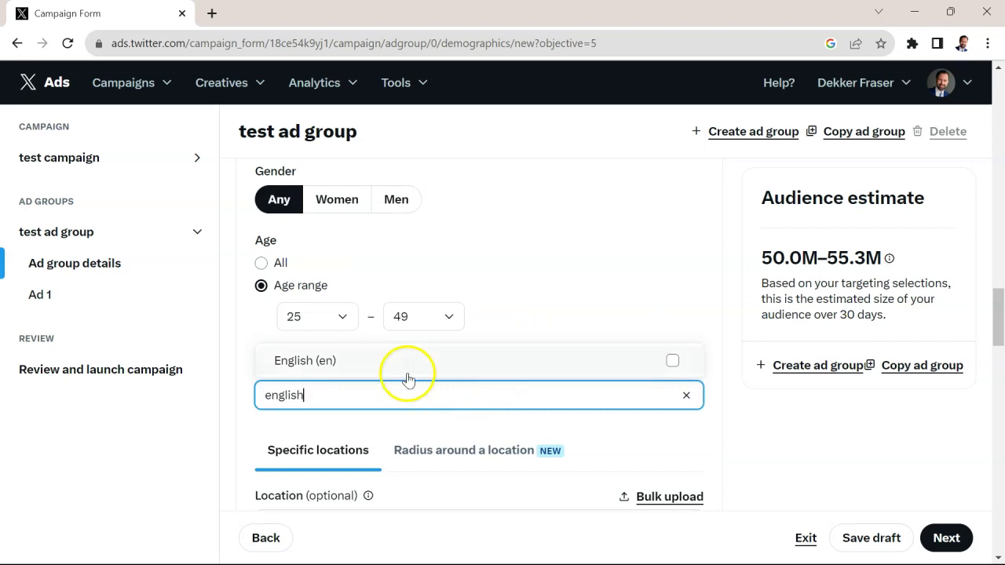
click(406, 373)
click(751, 470)
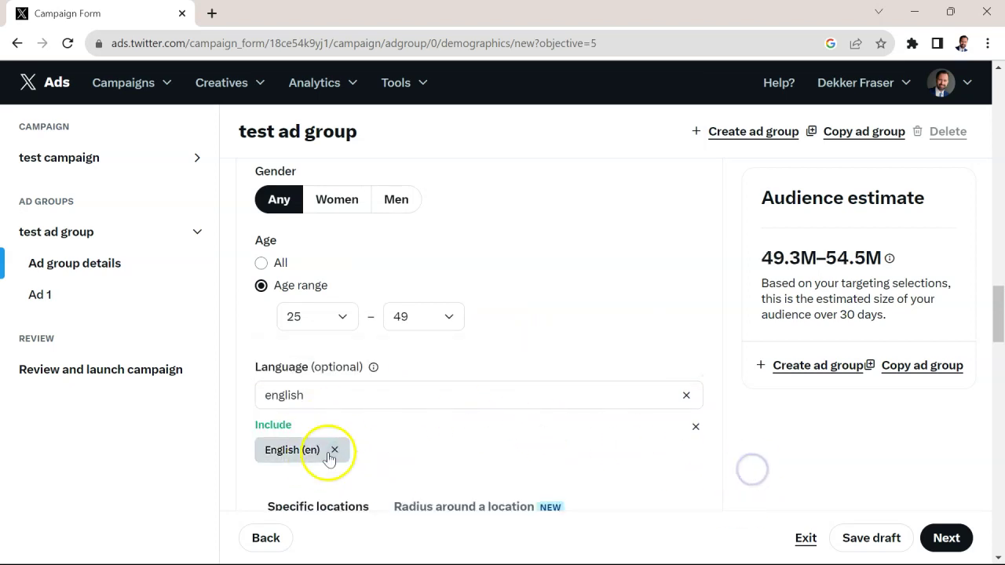
scroll(306, 379, down, 1)
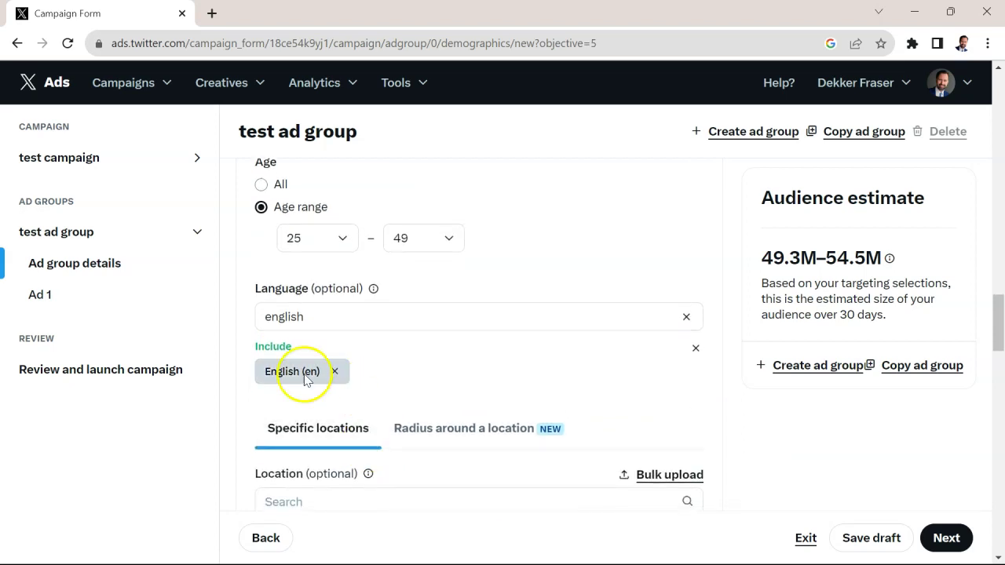
scroll(366, 400, down, 2)
- Add United Kingdom, Canada, Ireland and Australia to the targeted locations
click(322, 345)
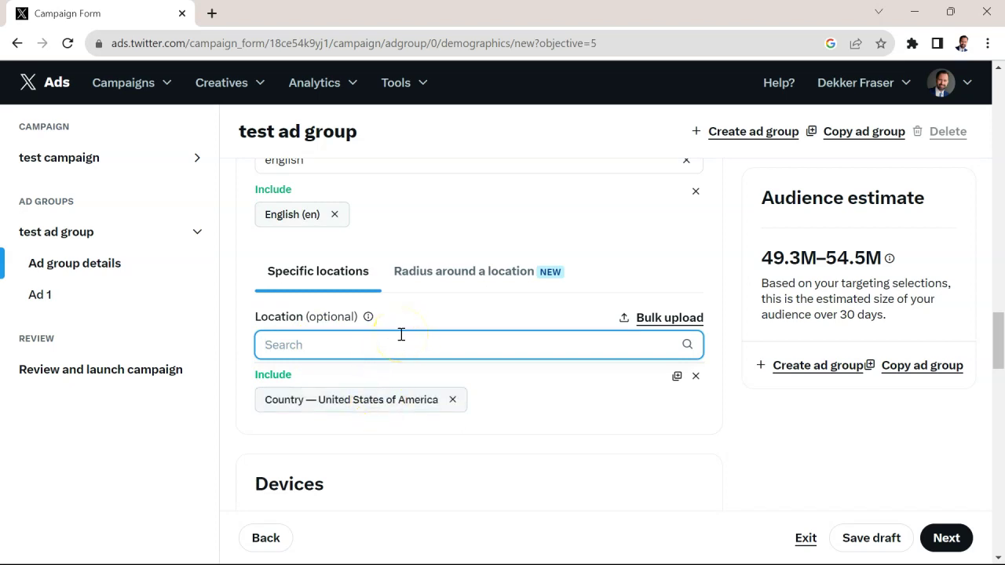
text(united kingdom)
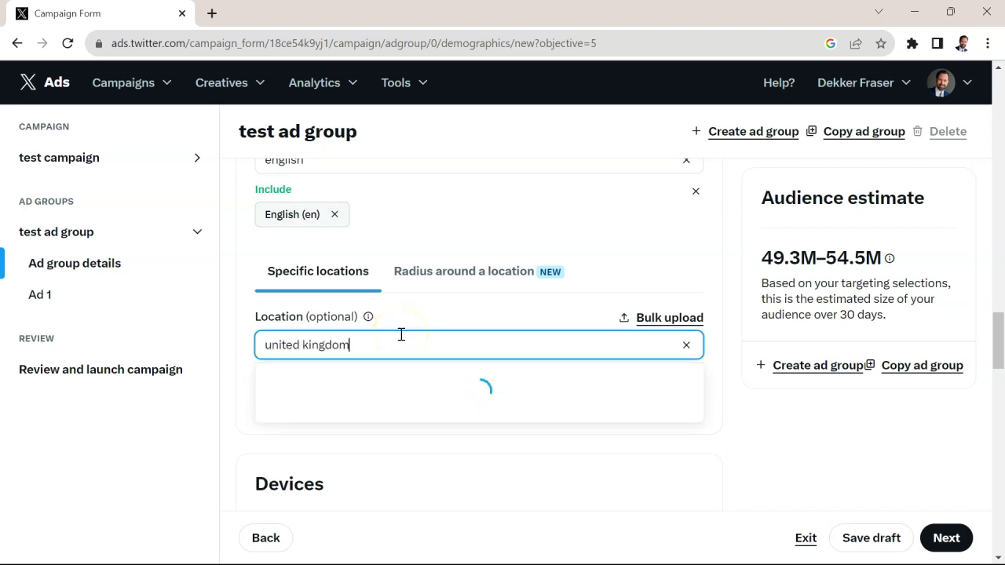
click(382, 381)
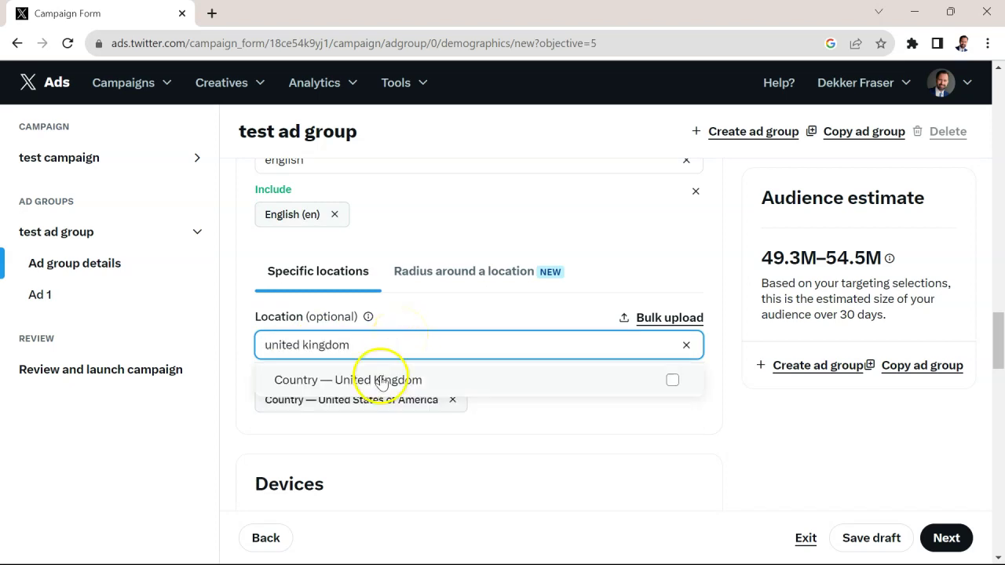
triple_click(346, 345)
text(canada)
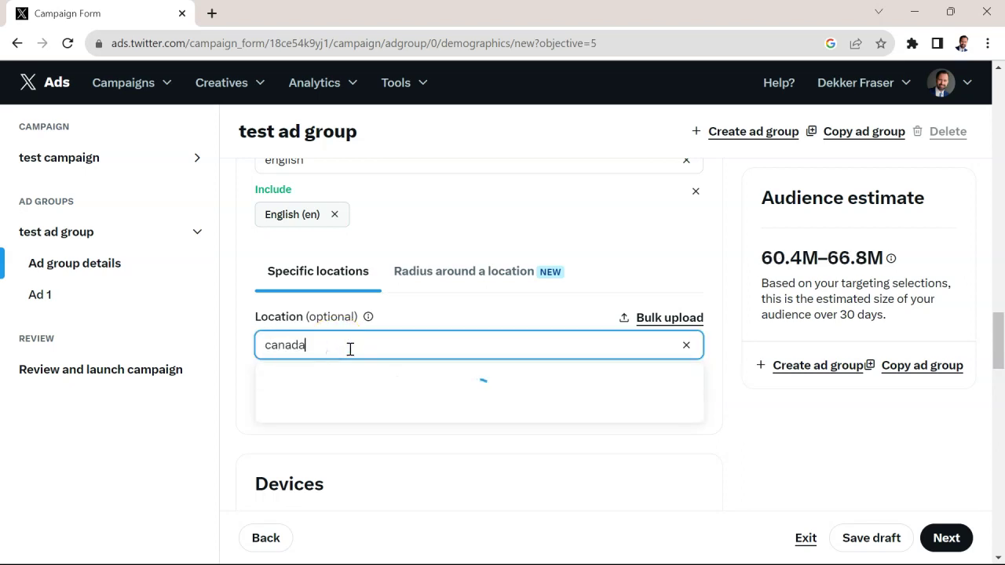
click(661, 411)
click(754, 437)
triple_click(401, 352)
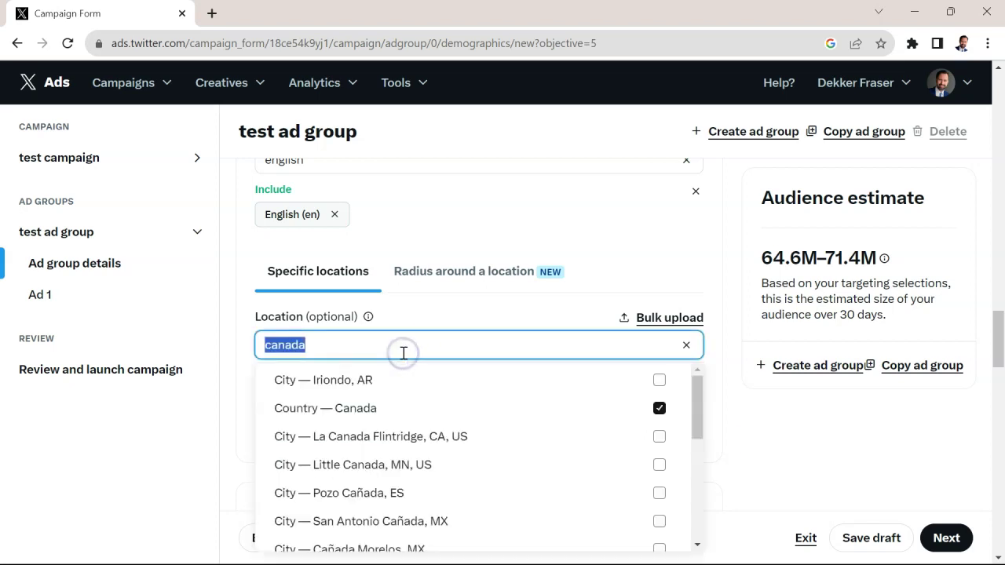
text(ireland)
click(382, 382)
click(741, 411)
triple_click(447, 345)
text(australia)
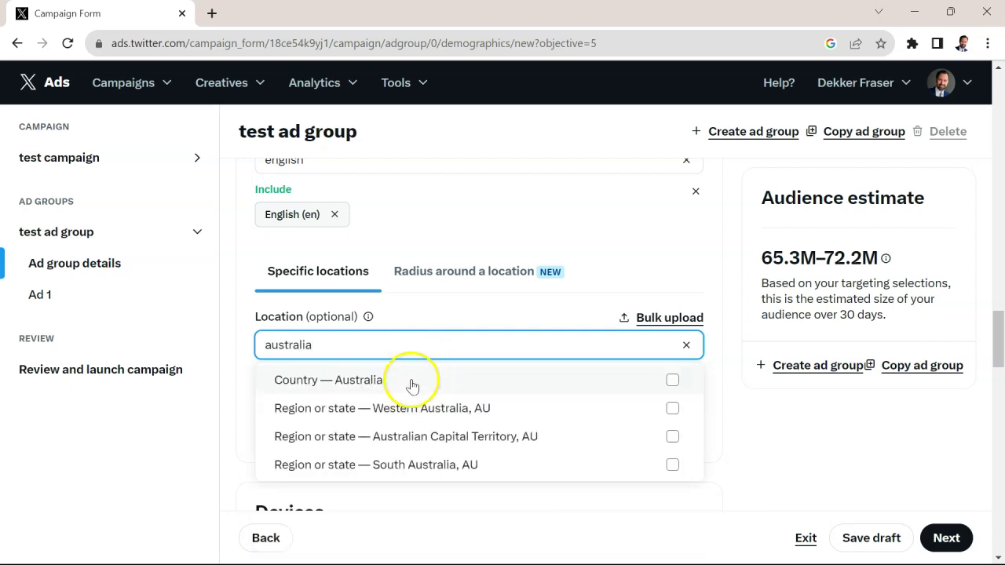
click(411, 384)
click(756, 426)
- Add New Zealand, The Netherlands, Norway, Denmark and Sweden to the targeted locations
triple_click(441, 345)
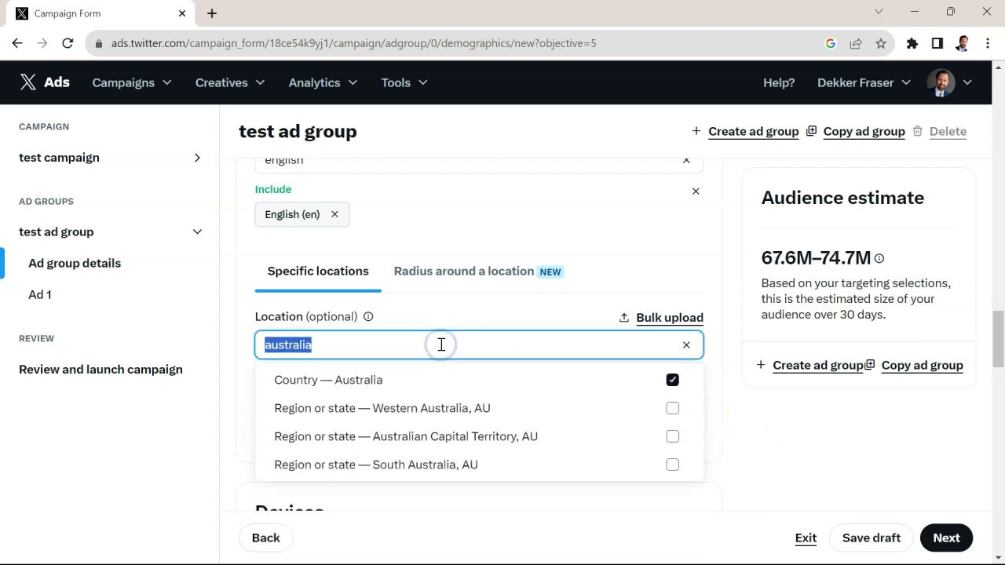
text(new zealand)
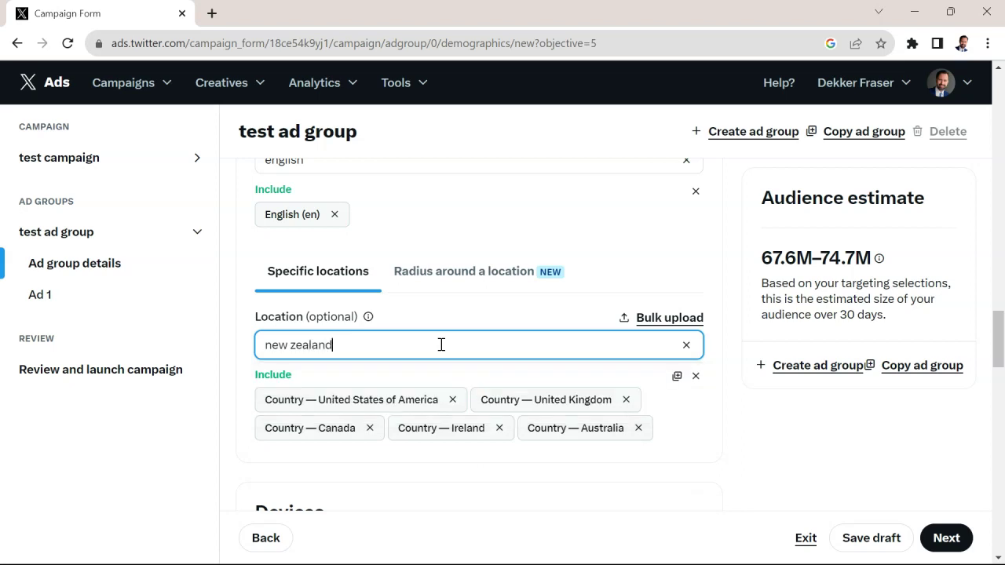
click(411, 382)
click(764, 467)
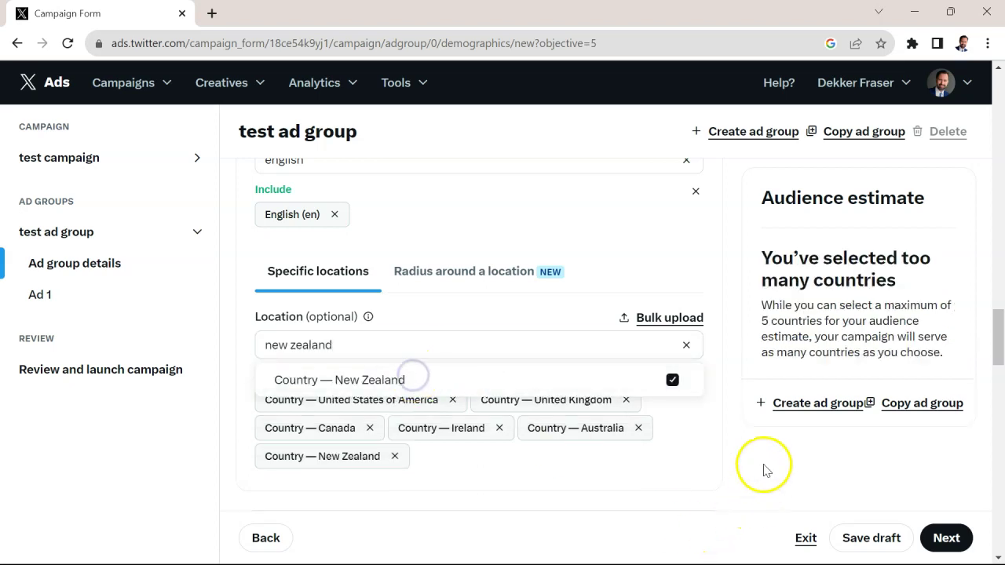
double_click(404, 351)
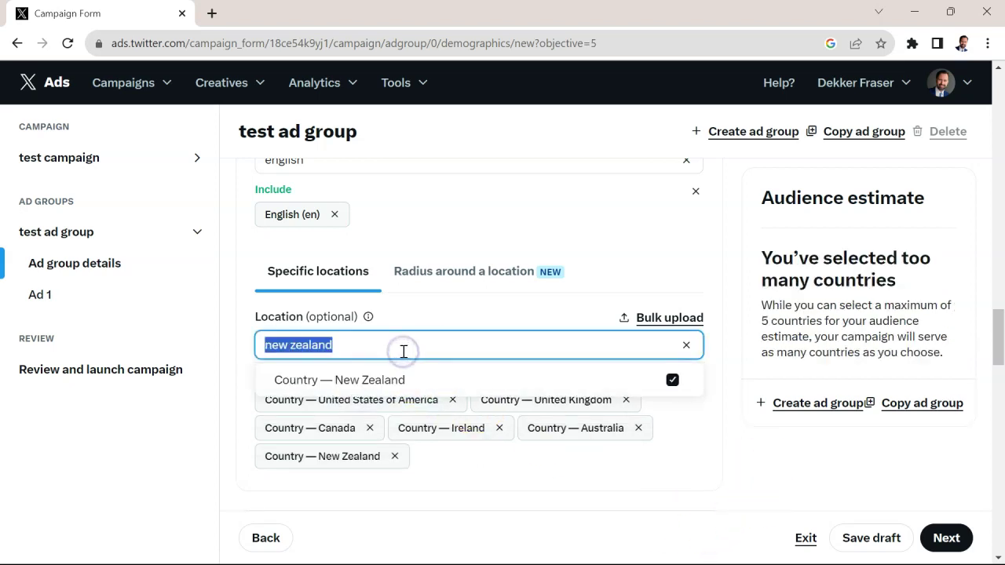
key(BackSpace)
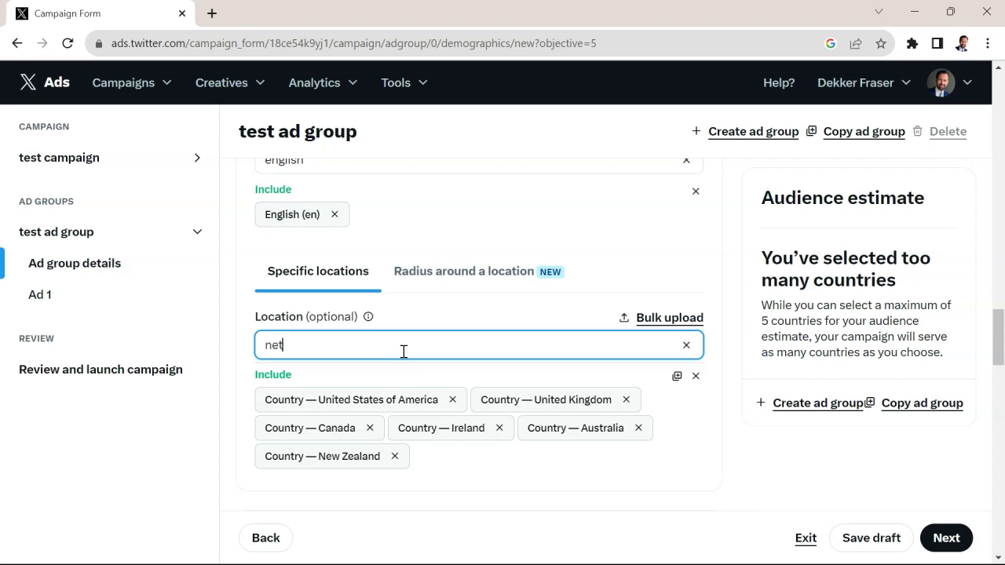
text(netherlands)
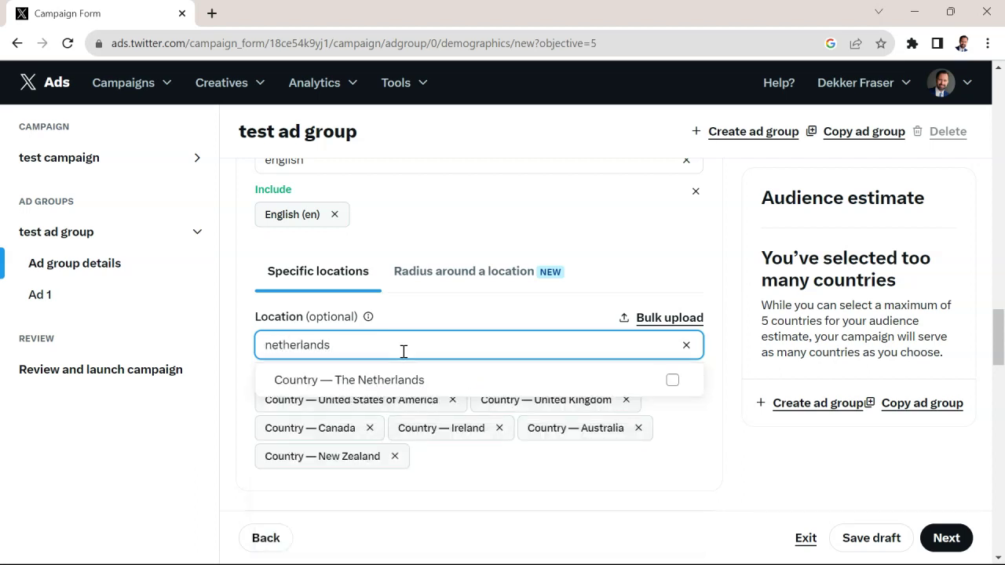
click(414, 383)
click(455, 338)
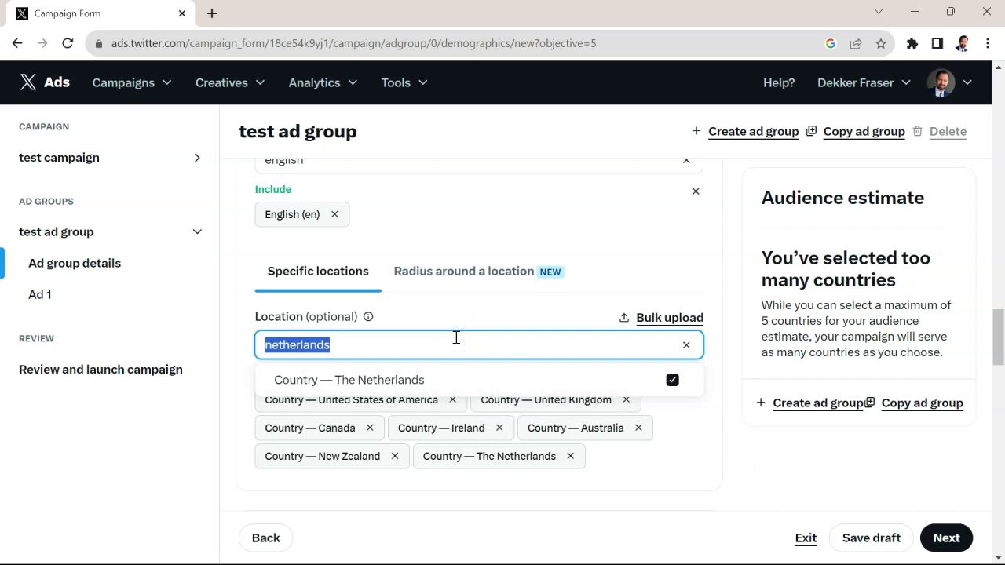
text(norway)
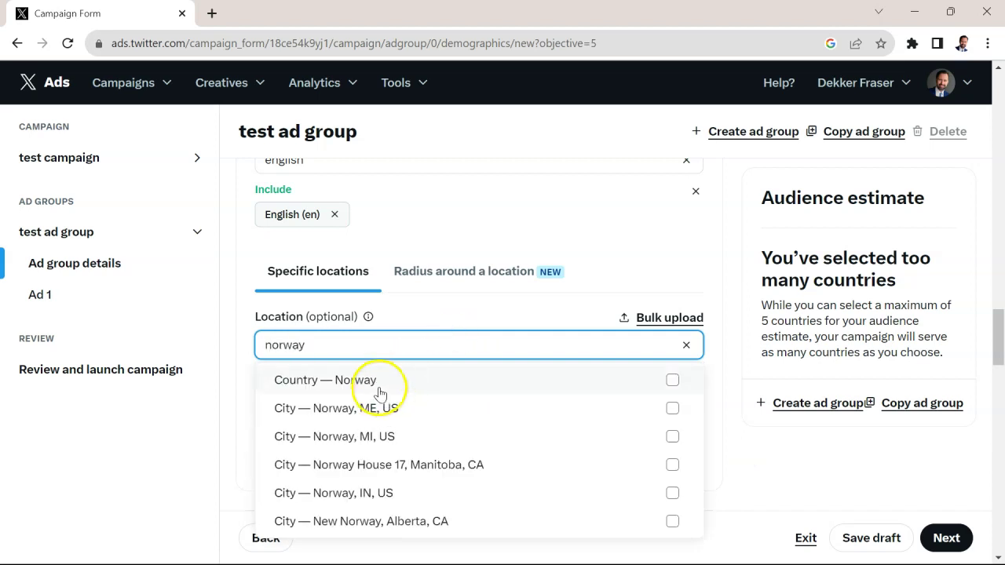
click(377, 383)
click(352, 336)
text(denmark)
click(345, 381)
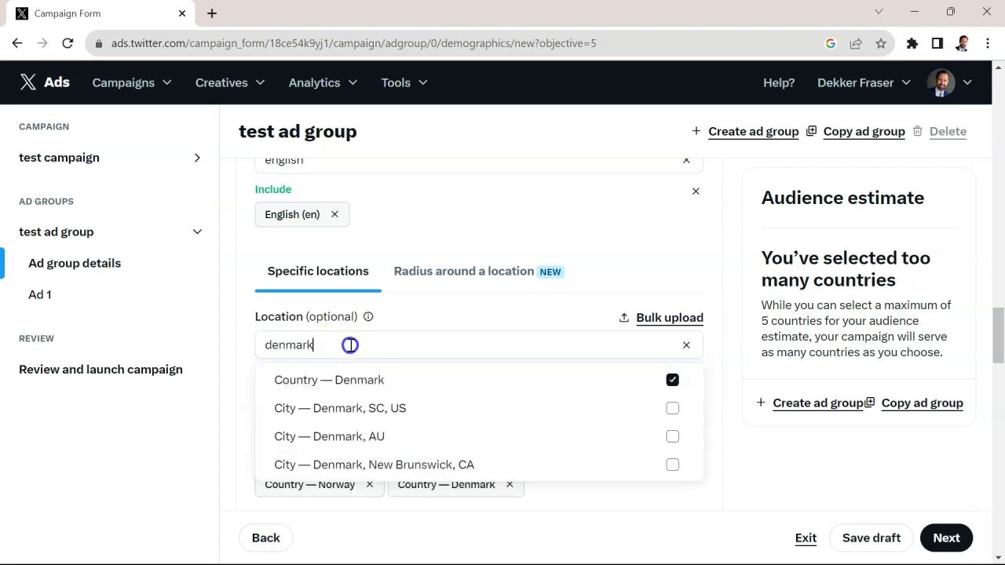
click(351, 345)
text(swede)
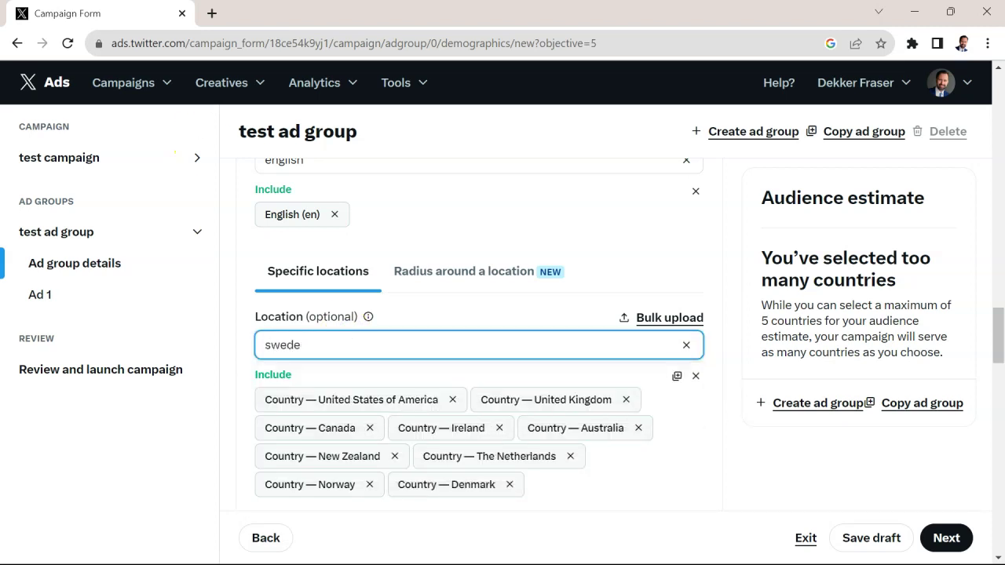
text(n)
click(337, 382)
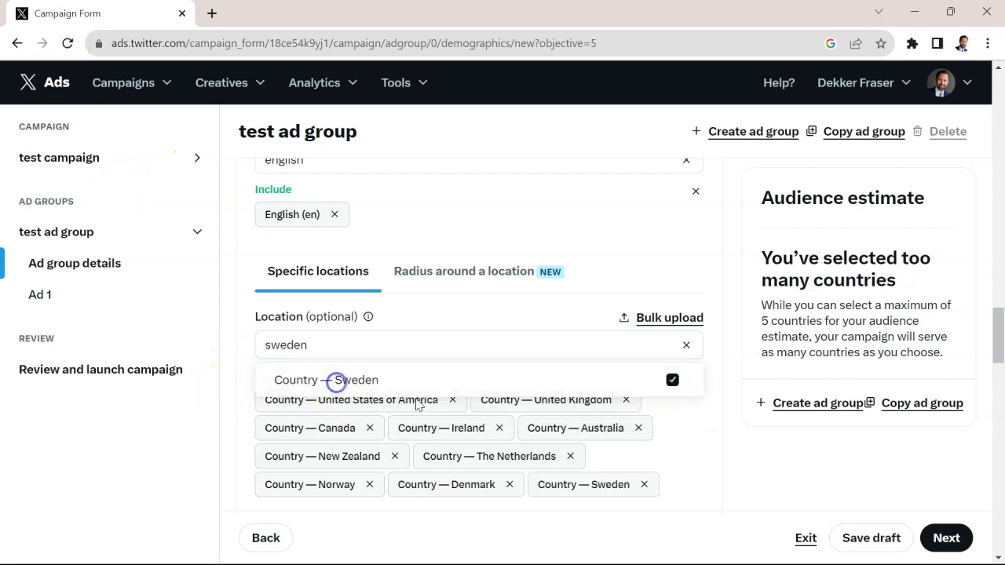
- Include the keyword 'udemy' in the ad group's targeting features
scroll(566, 419, down, 3)
scroll(314, 341, down, 1)
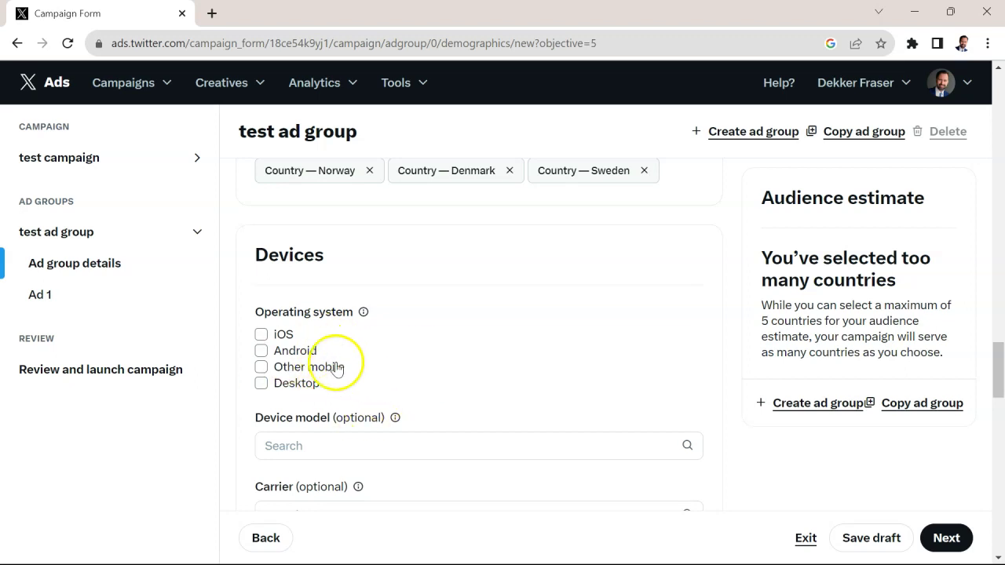
scroll(431, 381, down, 3)
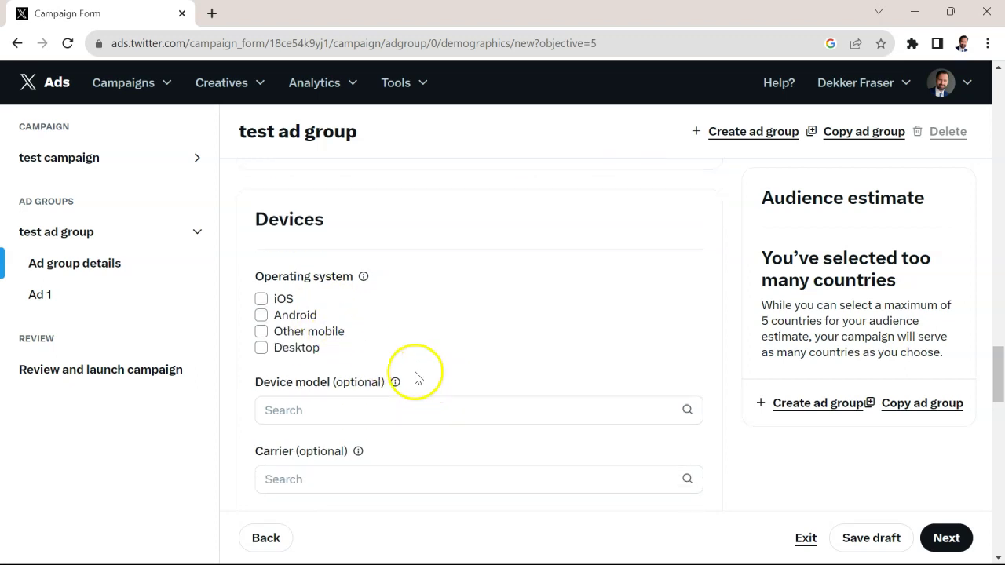
scroll(396, 326, down, 2)
scroll(407, 336, down, 4)
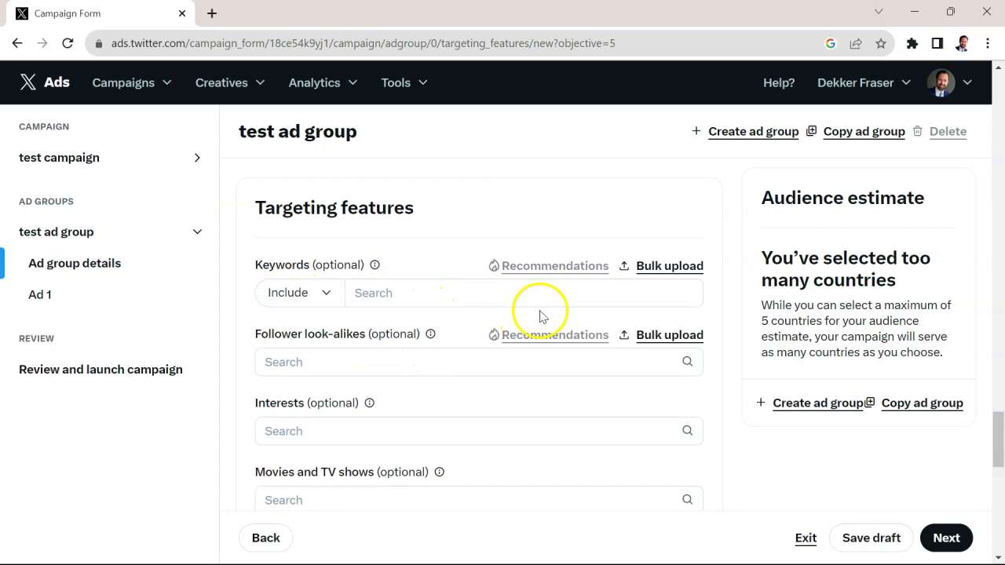
click(433, 302)
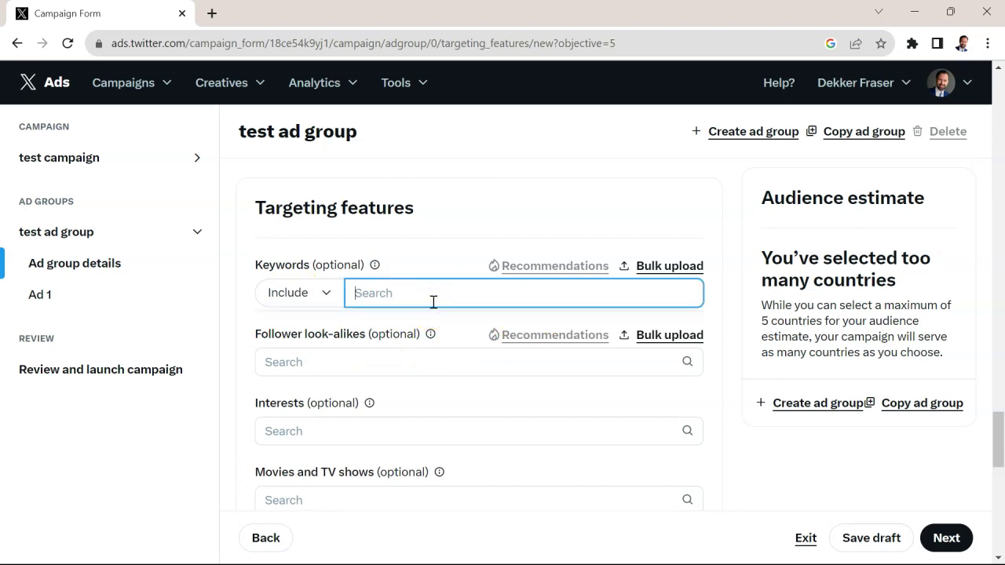
text(udemy)
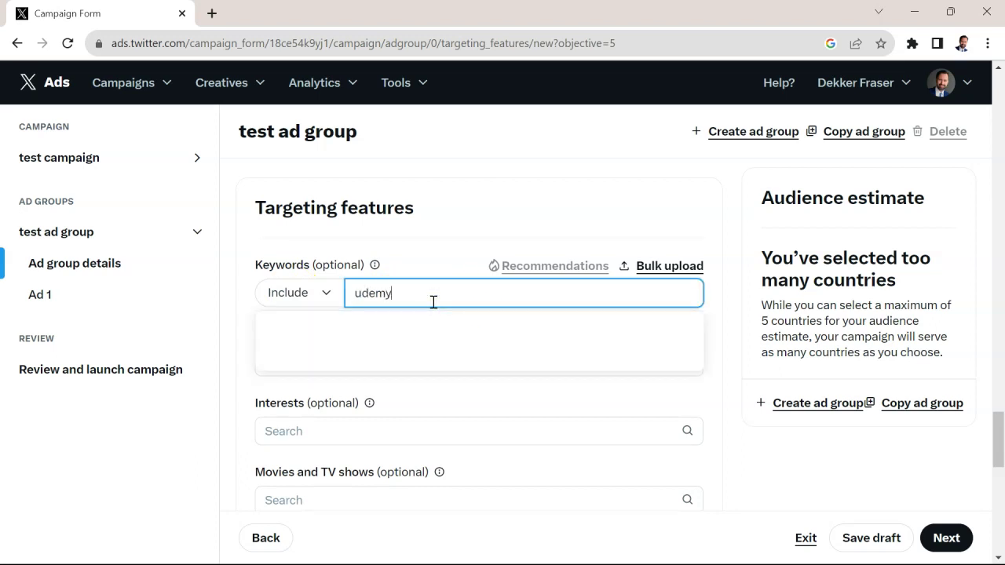
click(478, 331)
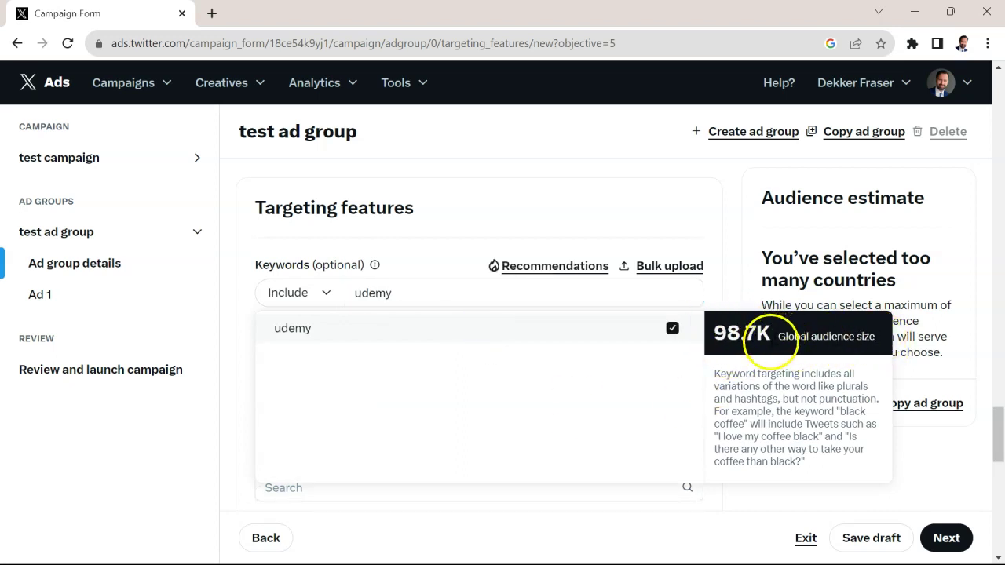
click(729, 286)
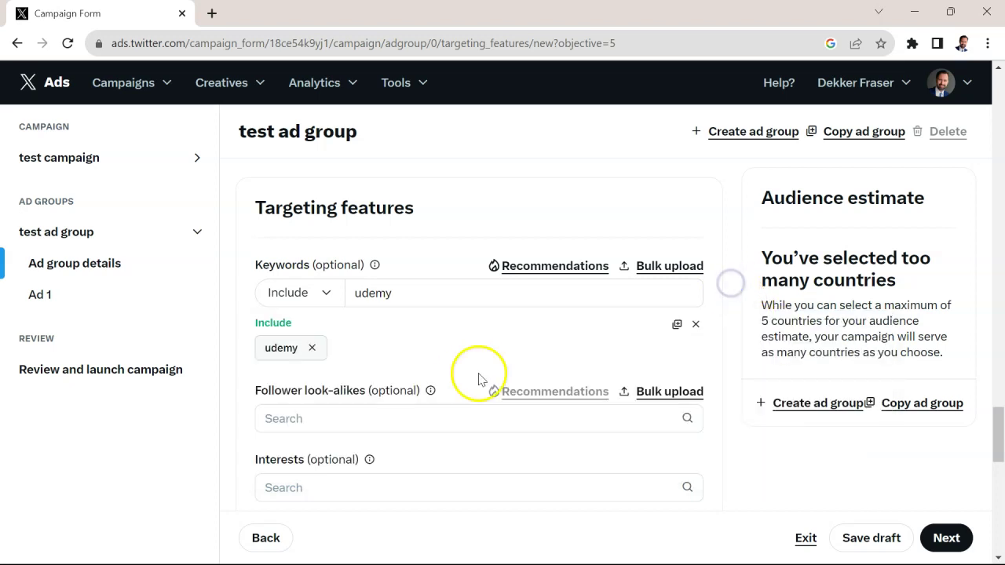
- Scroll through Additional options and Targeting strategy, leaving Optimize targeting off
scroll(475, 391, down, 1)
scroll(475, 391, down, 2)
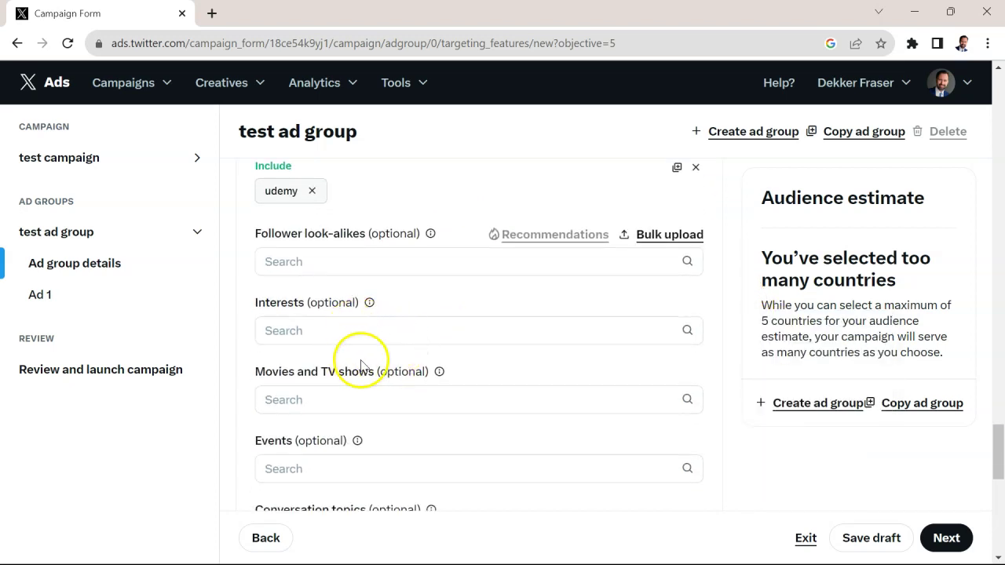
scroll(472, 340, up, 2)
scroll(348, 417, down, 2)
scroll(180, 493, down, 1)
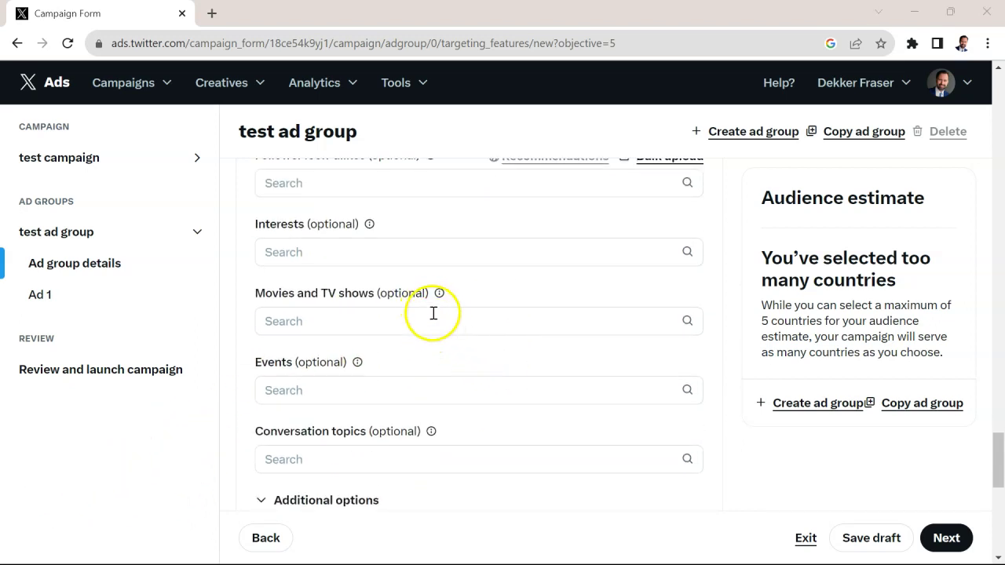
scroll(452, 334, up, 2)
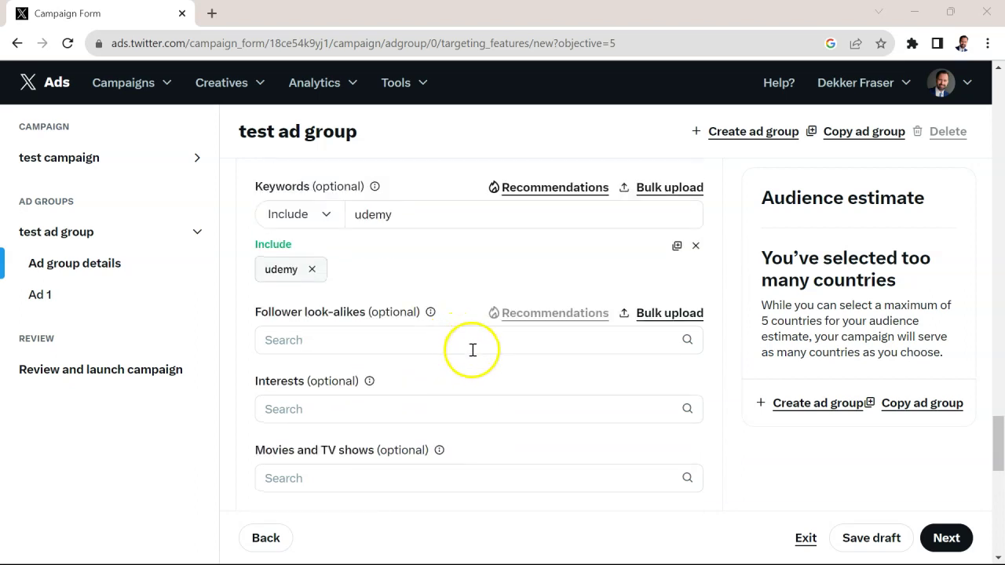
scroll(471, 352, down, 3)
scroll(465, 362, down, 1)
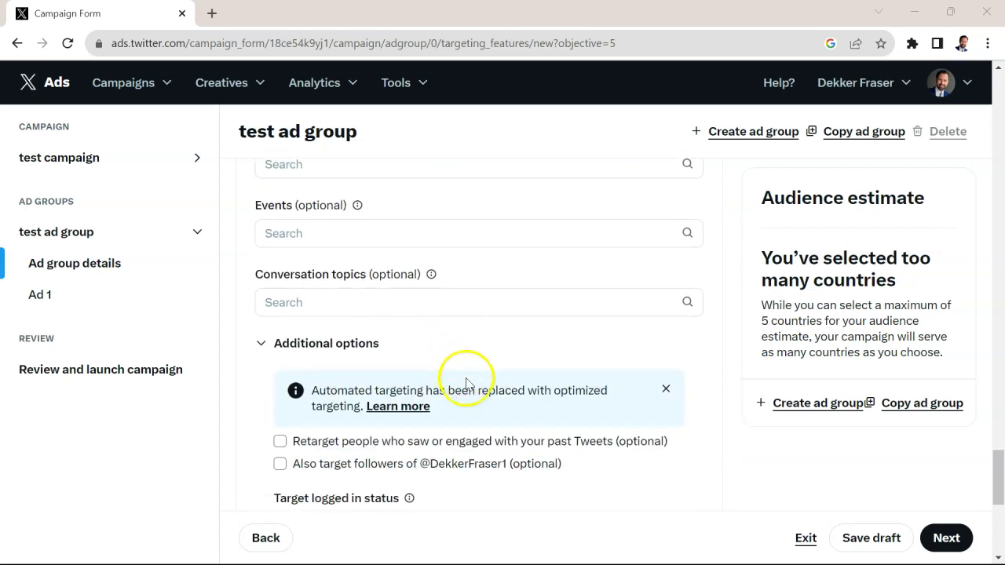
scroll(443, 372, down, 1)
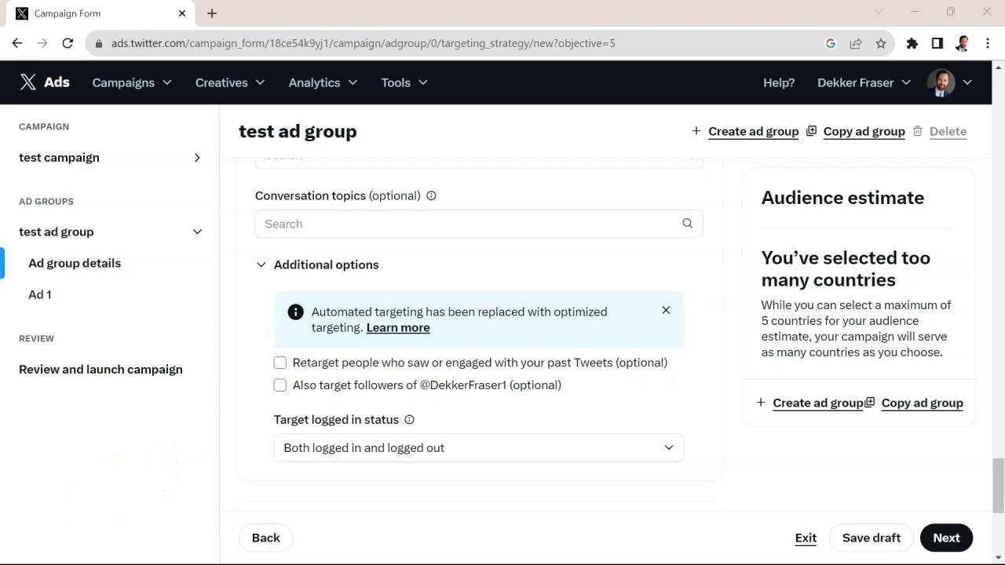
scroll(393, 427, down, 1)
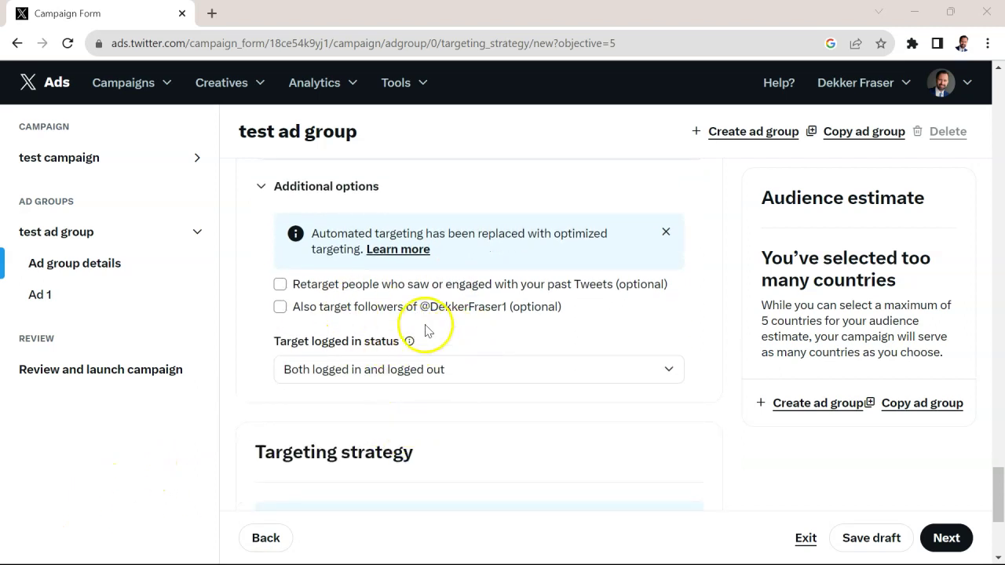
scroll(531, 337, down, 3)
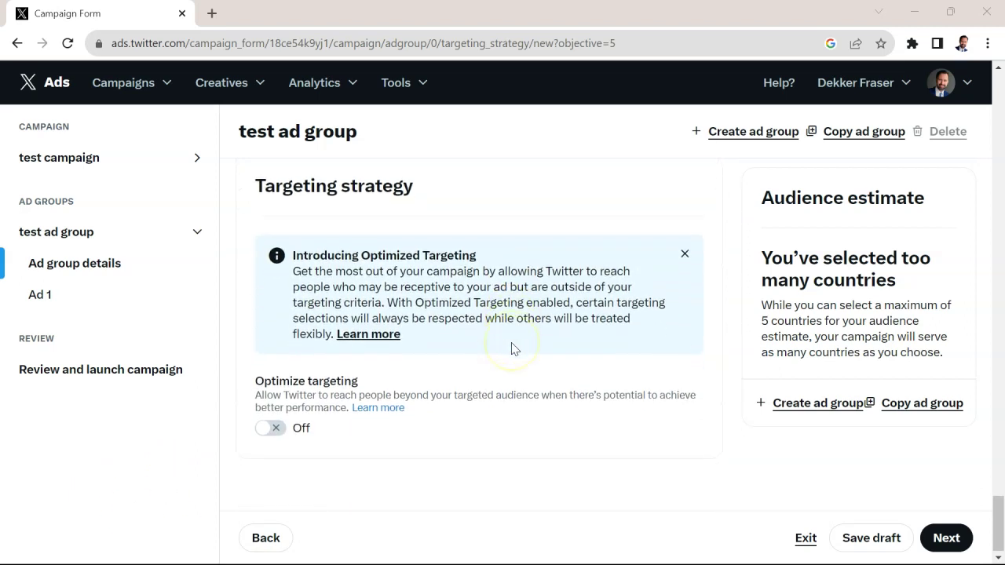
- Rename the ad to 'Actor' and keep Media as its creative type
click(960, 540)
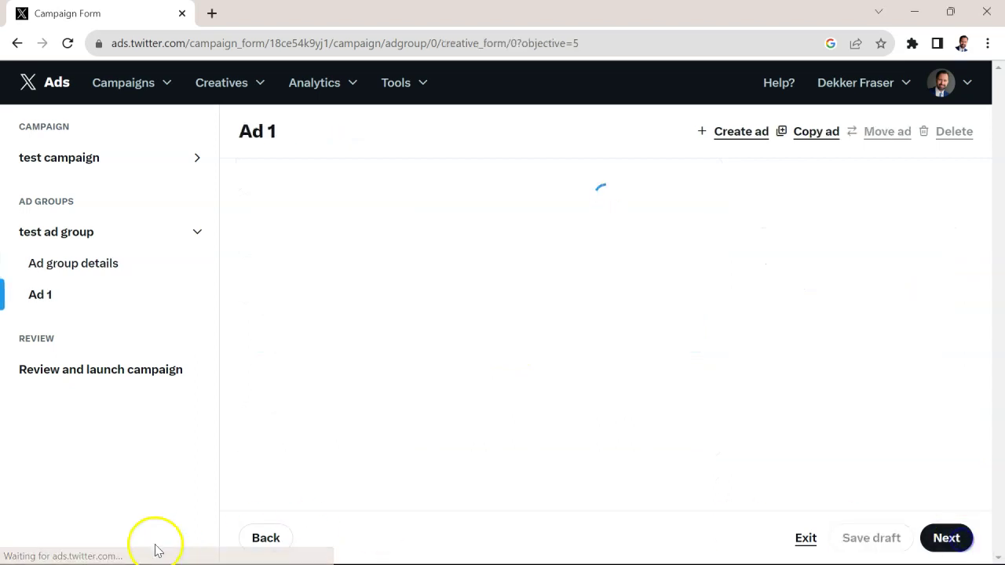
triple_click(308, 214)
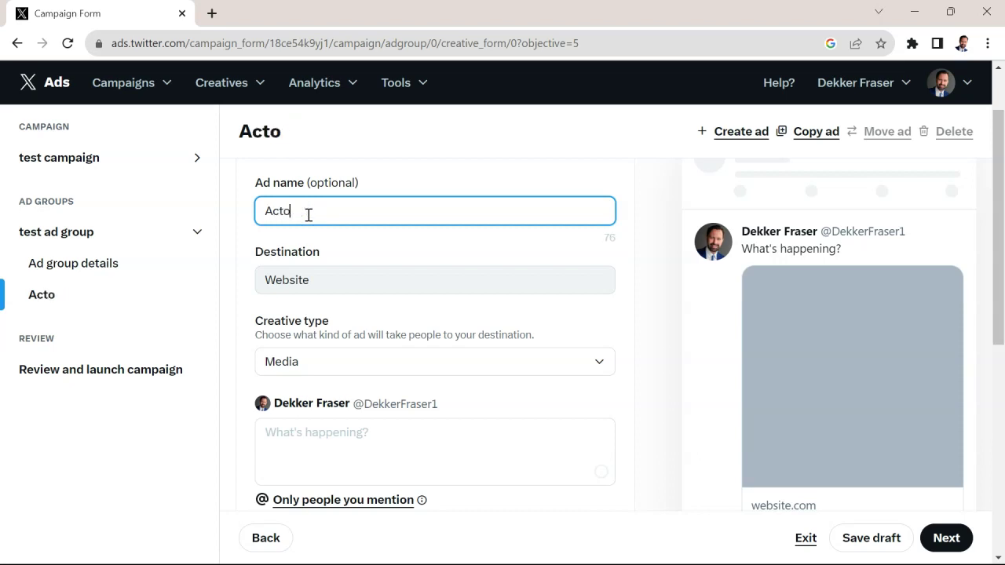
click(649, 281)
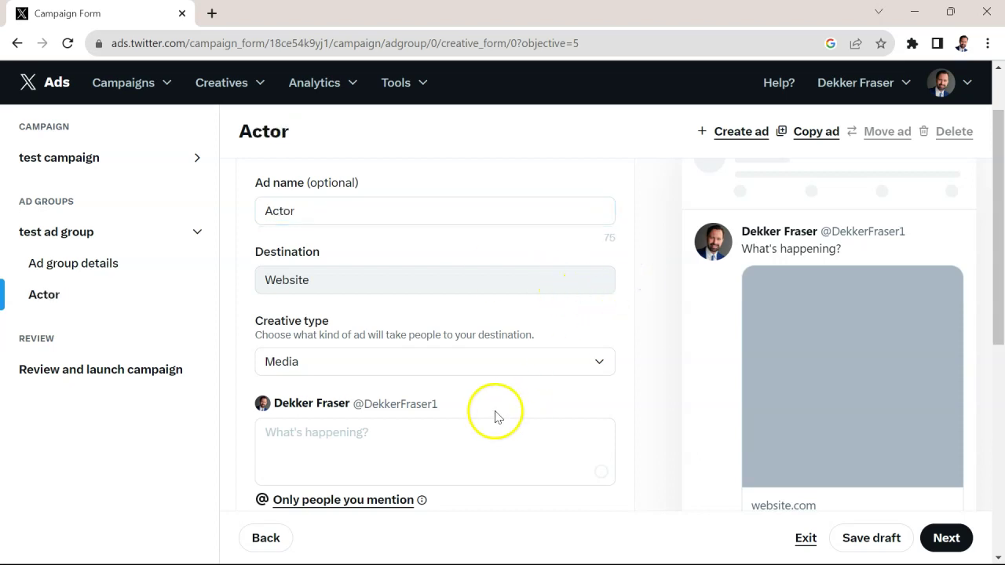
scroll(501, 365, down, 1)
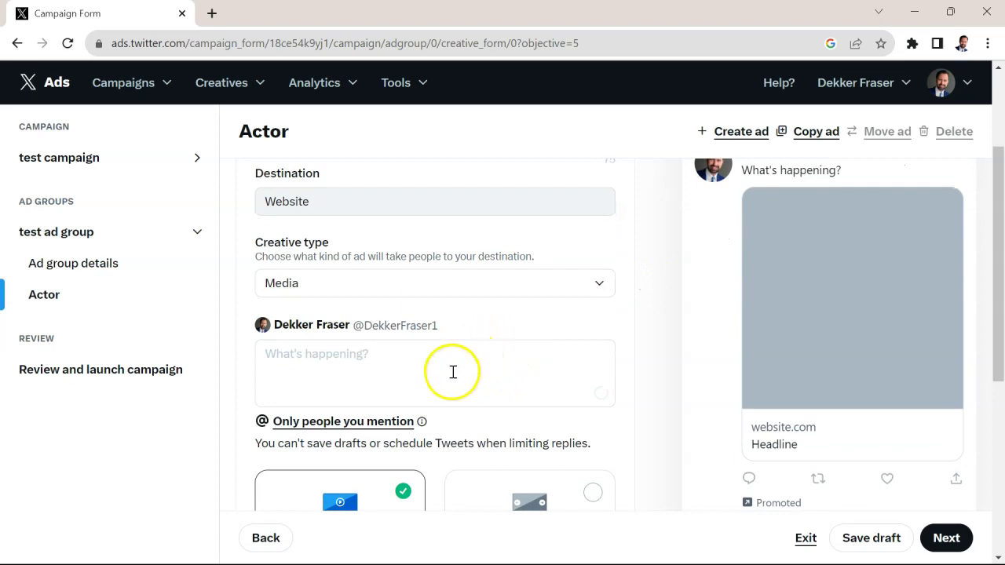
click(344, 289)
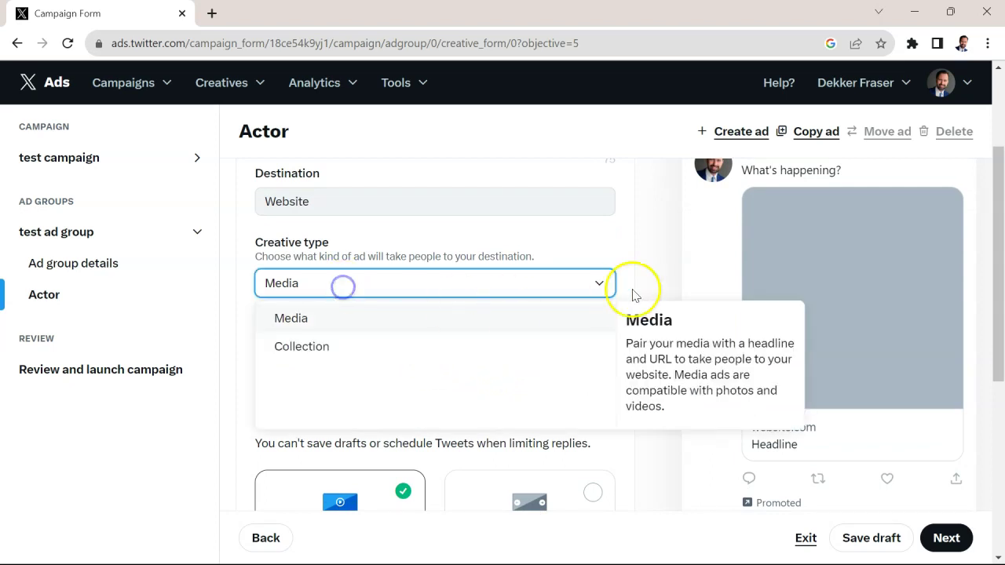
click(676, 263)
scroll(359, 442, down, 3)
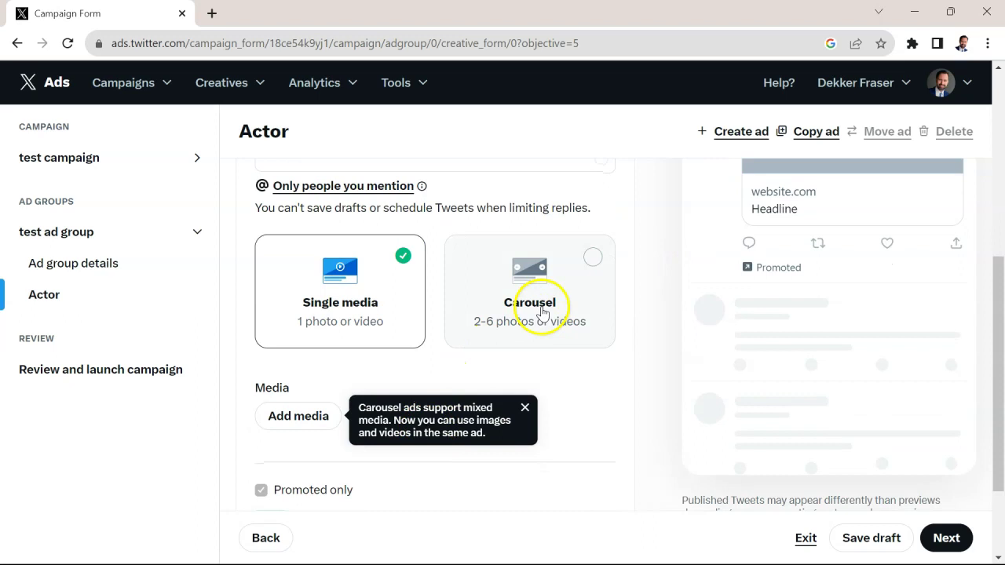
- Try uploading a file from the Digital Marketing Mastery folder as the ad's media
click(525, 407)
click(322, 416)
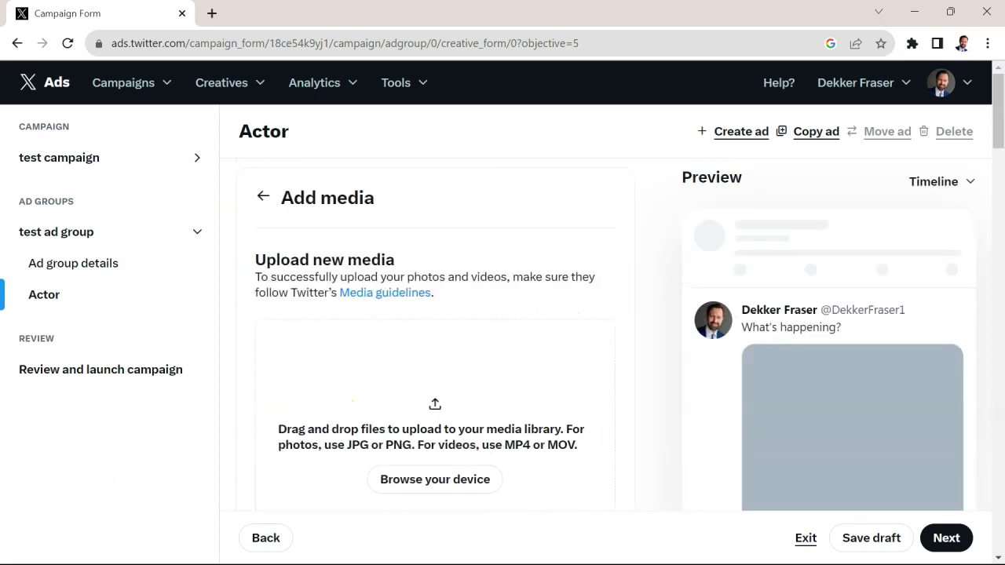
click(435, 479)
double_click(793, 159)
scroll(673, 202, down, 2)
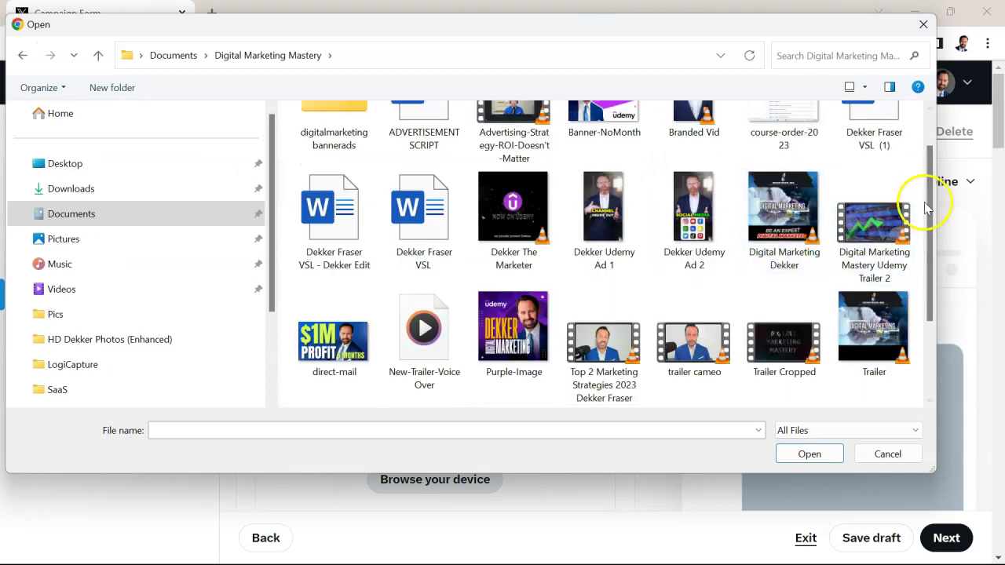
drag(927, 205, 927, 89)
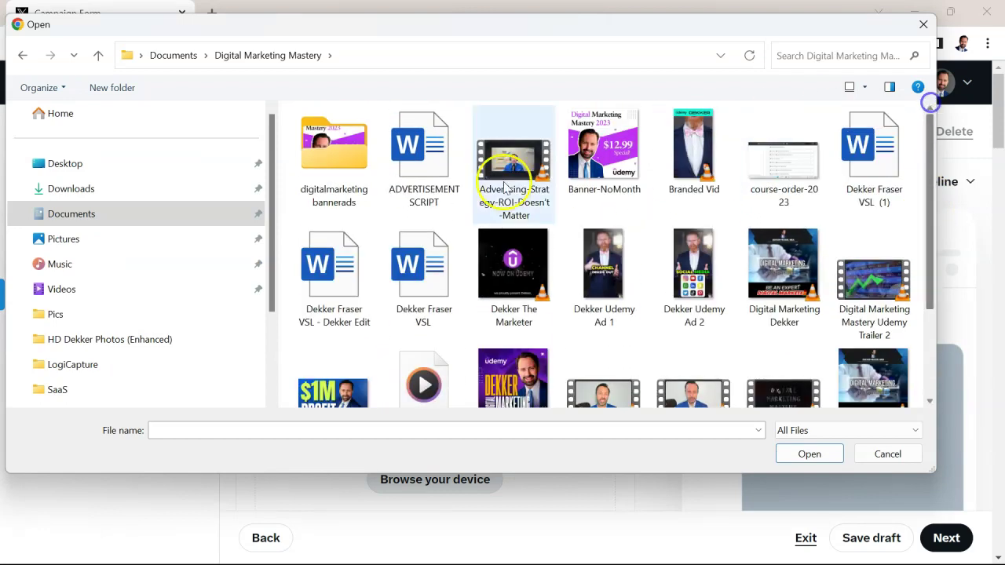
key(Return)
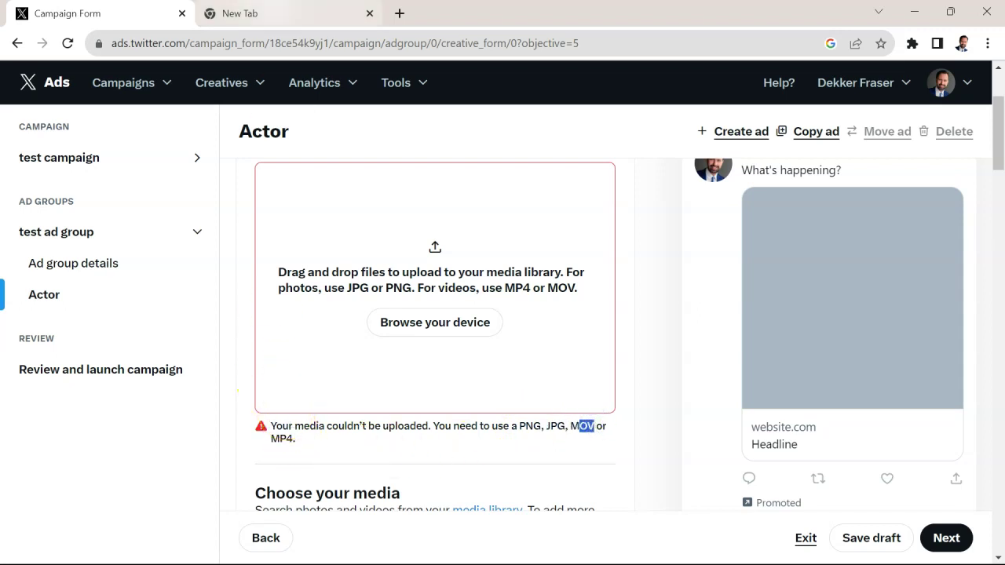
- Convert the ad video to Twitter-Ad.mp4 in a CloudConvert tab
click(228, 14)
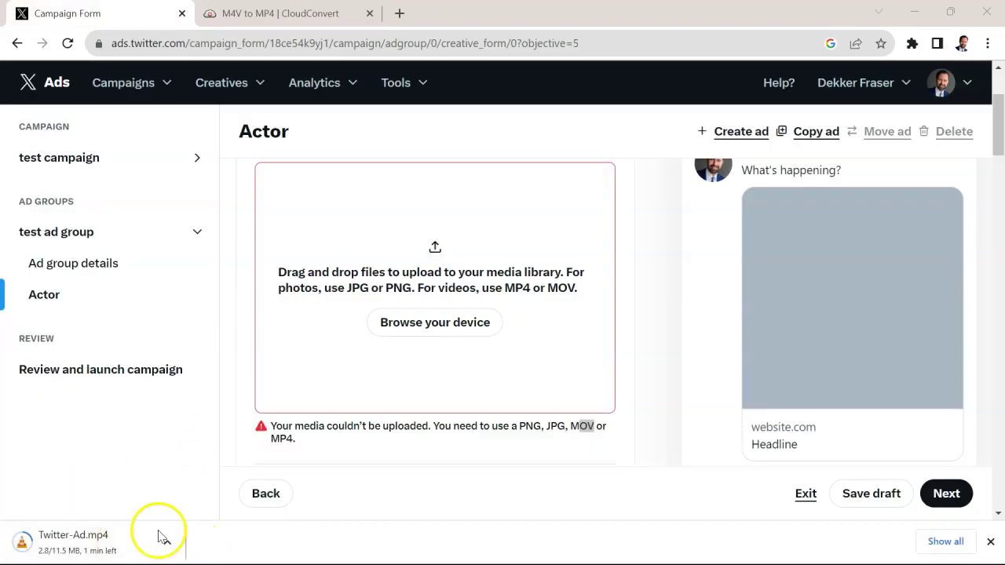
scroll(186, 476, down, 1)
scroll(186, 476, up, 1)
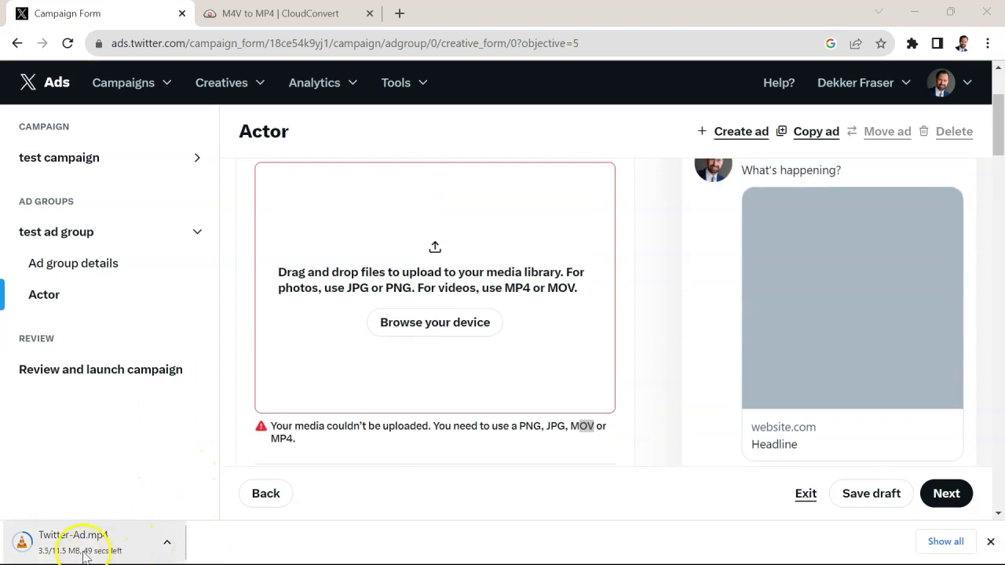
scroll(211, 462, down, 1)
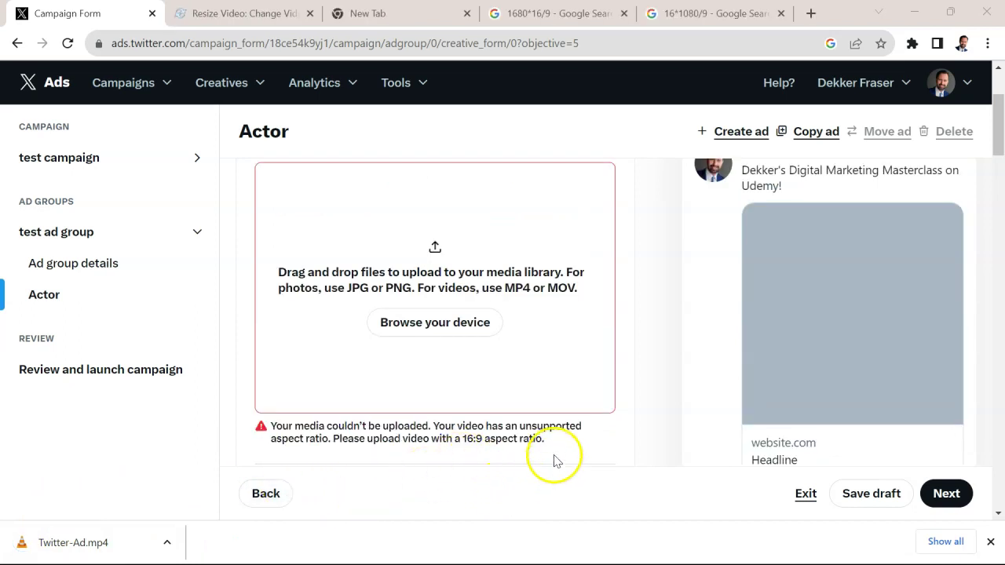
- Note the 16:9 aspect ratio requirement, check the resizing site, and return to the ad form
drag(548, 440, 464, 441)
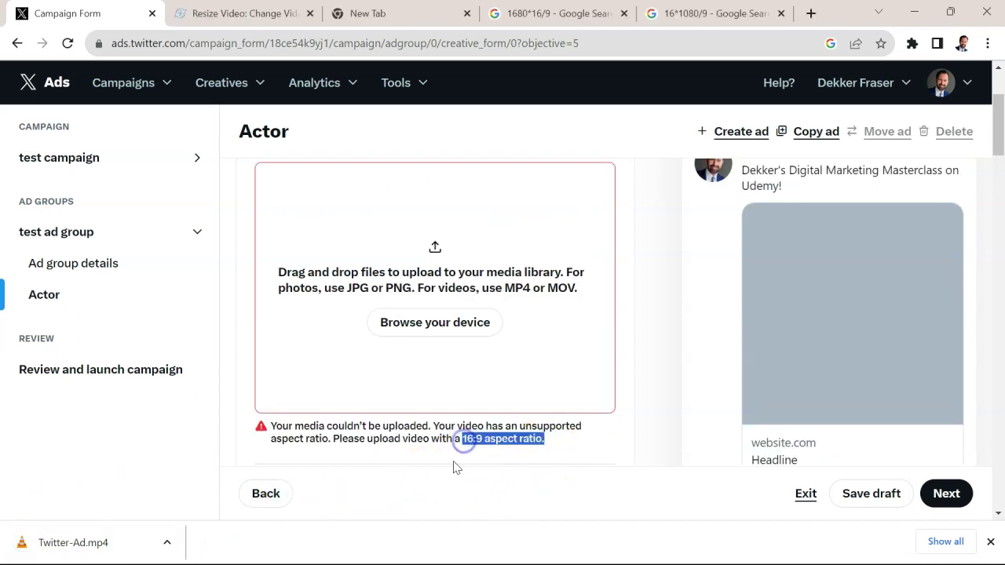
click(259, 13)
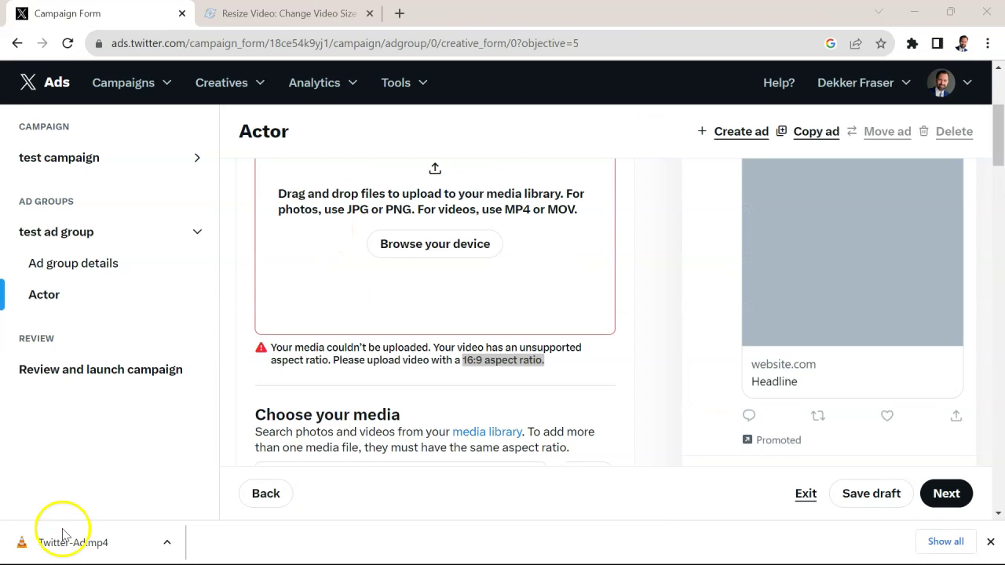
scroll(516, 359, up, 3)
click(262, 197)
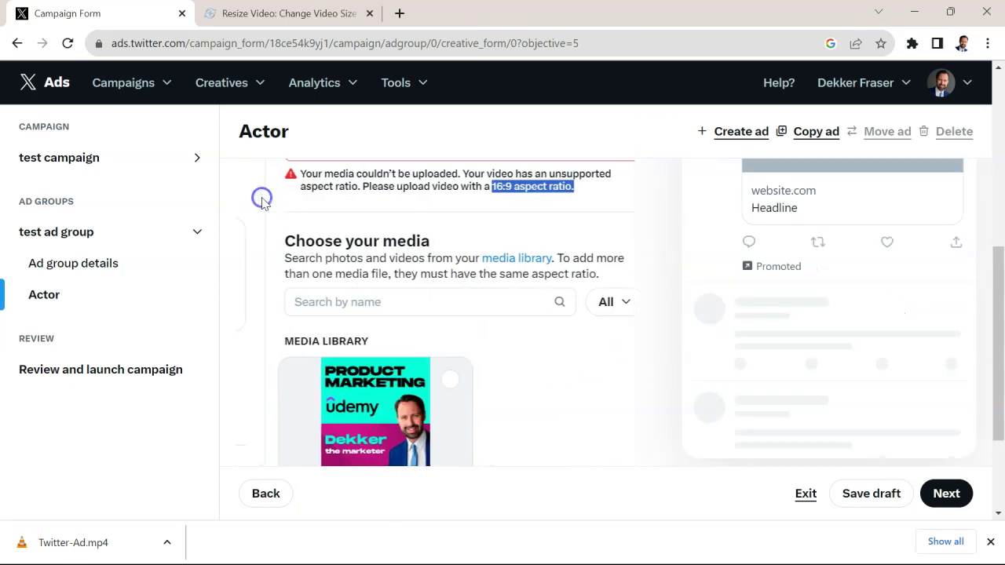
- Review the ad's tweet text in the preview
scroll(444, 332, down, 2)
scroll(443, 325, up, 5)
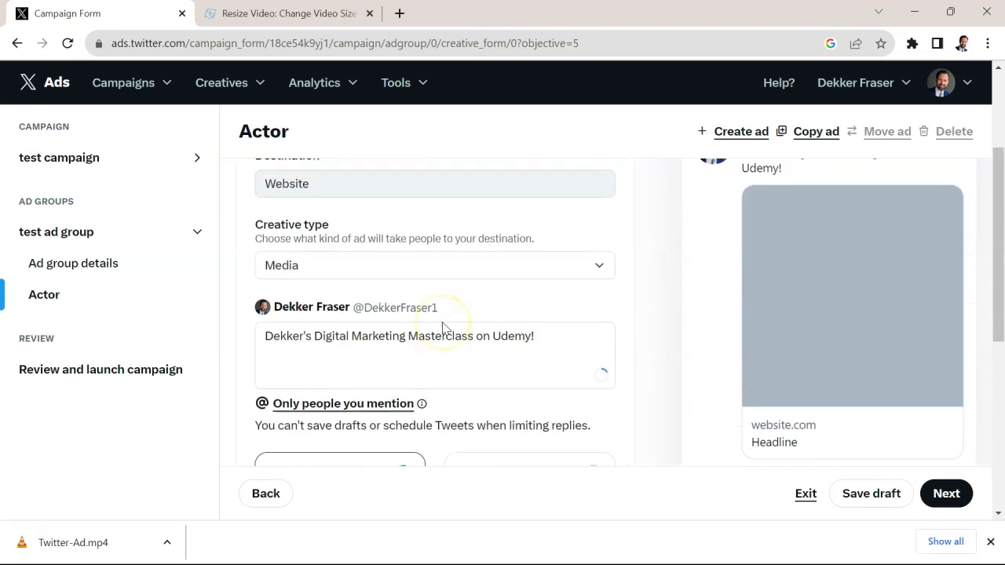
scroll(710, 318, down, 1)
scroll(711, 318, up, 1)
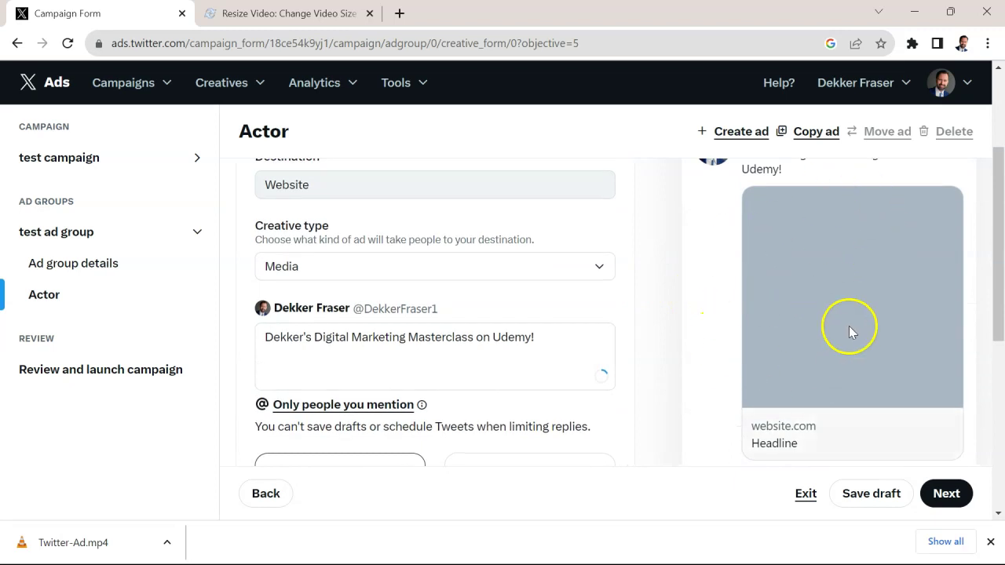
scroll(848, 324, up, 1)
scroll(891, 336, up, 1)
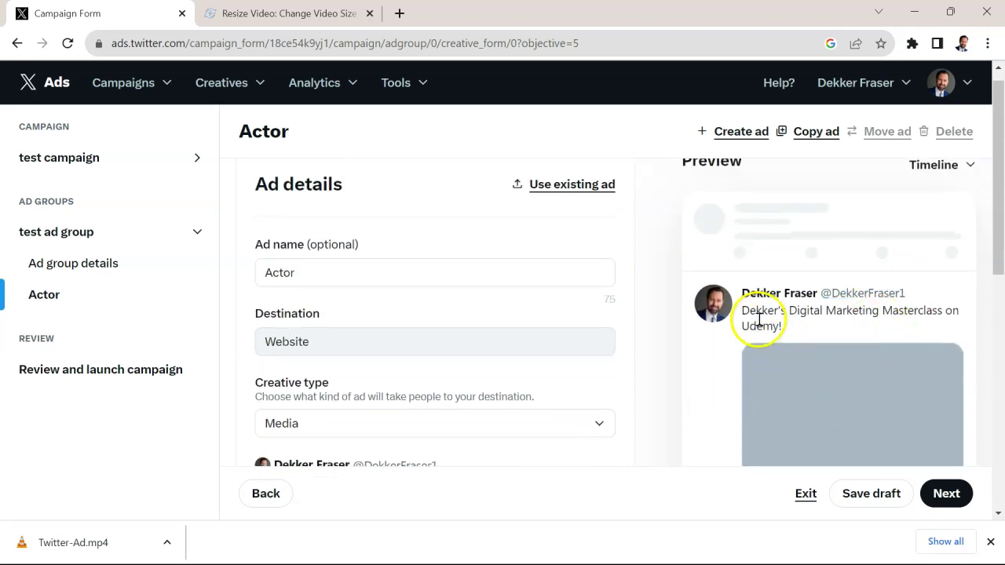
scroll(731, 275, down, 1)
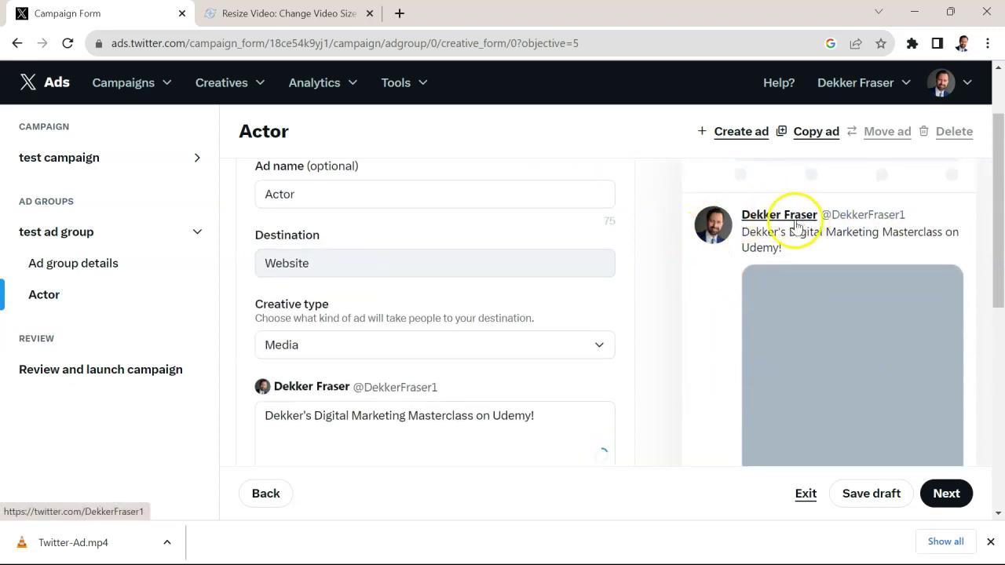
drag(789, 250, 746, 239)
- Edit the ad's tweet text to include 2023
scroll(765, 251, down, 1)
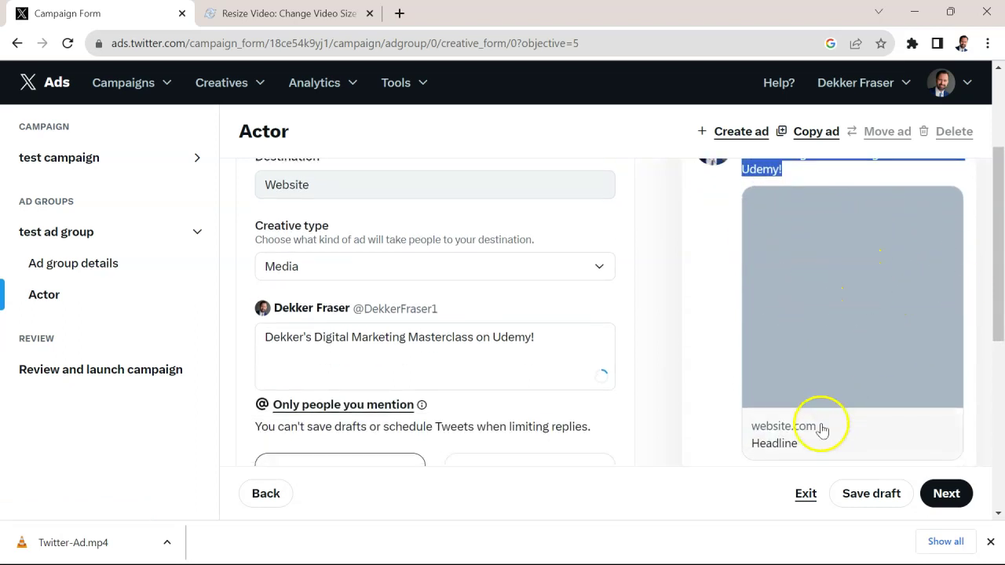
scroll(795, 435, down, 1)
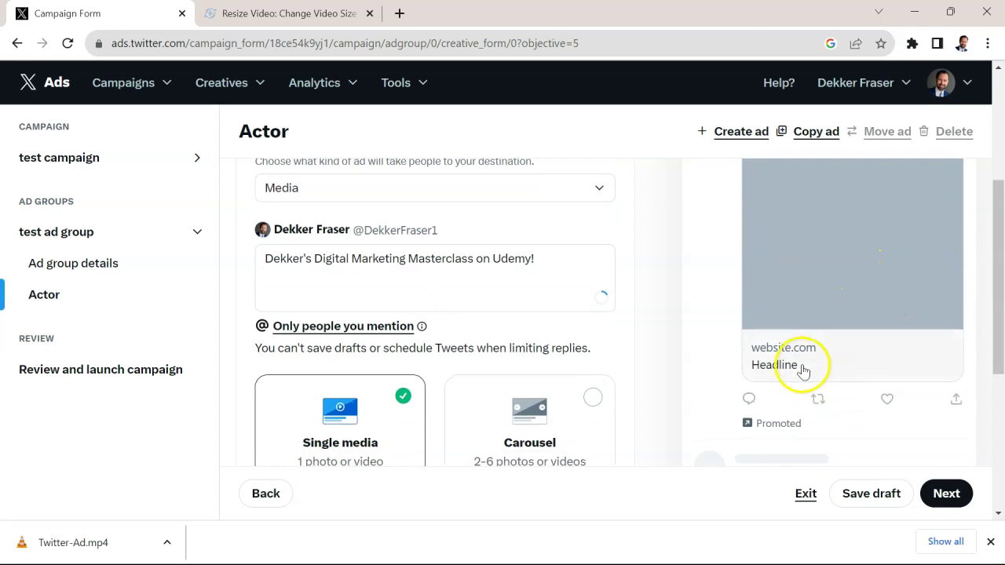
scroll(534, 339, up, 1)
drag(543, 348, 243, 348)
scroll(546, 347, up, 1)
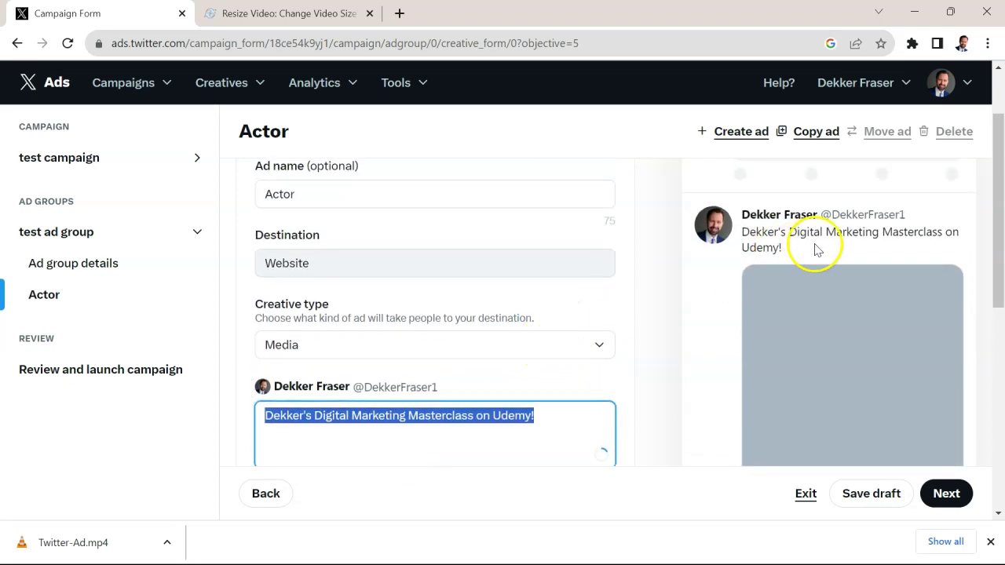
click(488, 420)
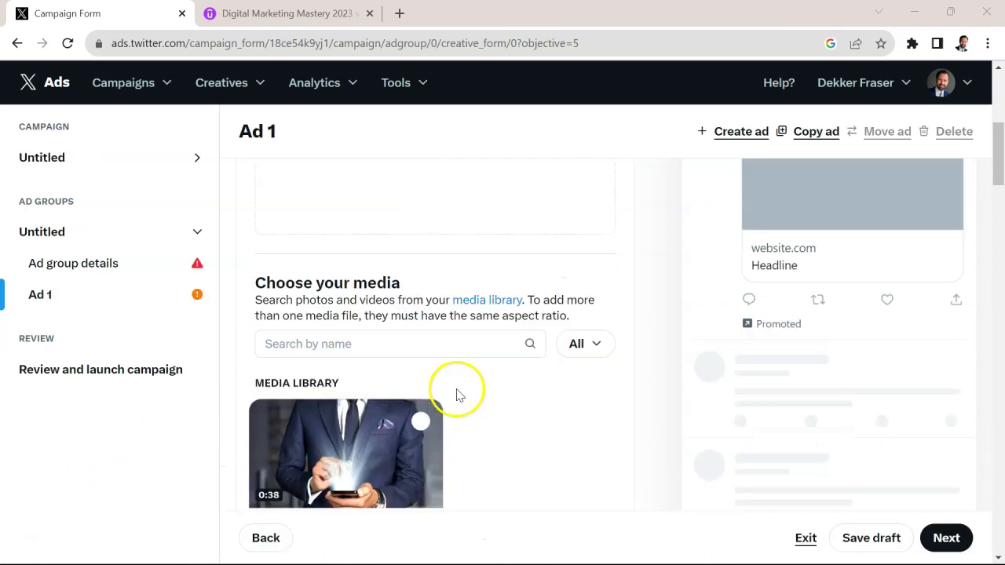
- Select Trailer Cropped.mp4 from the media library as Ad 1's video
scroll(464, 390, down, 2)
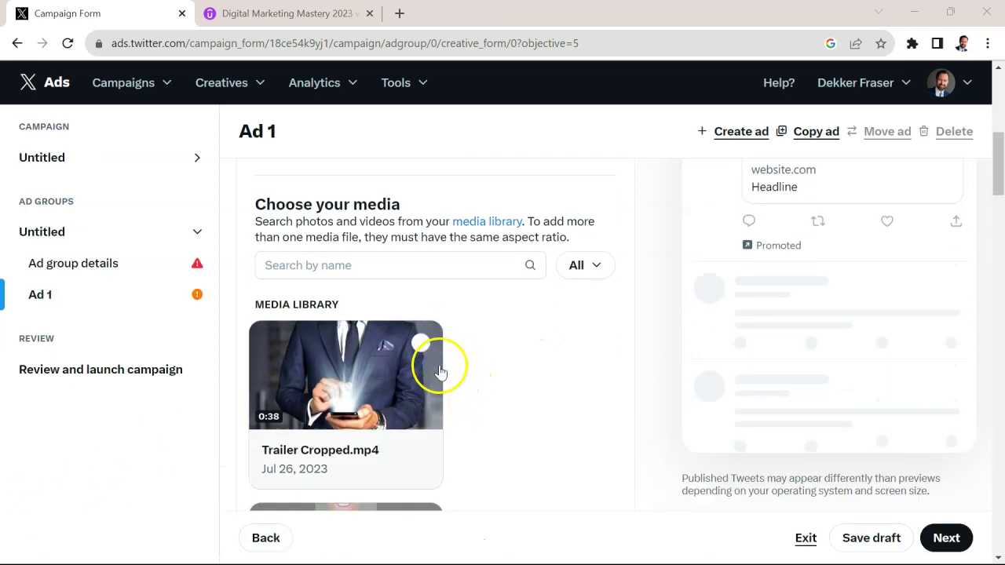
click(421, 343)
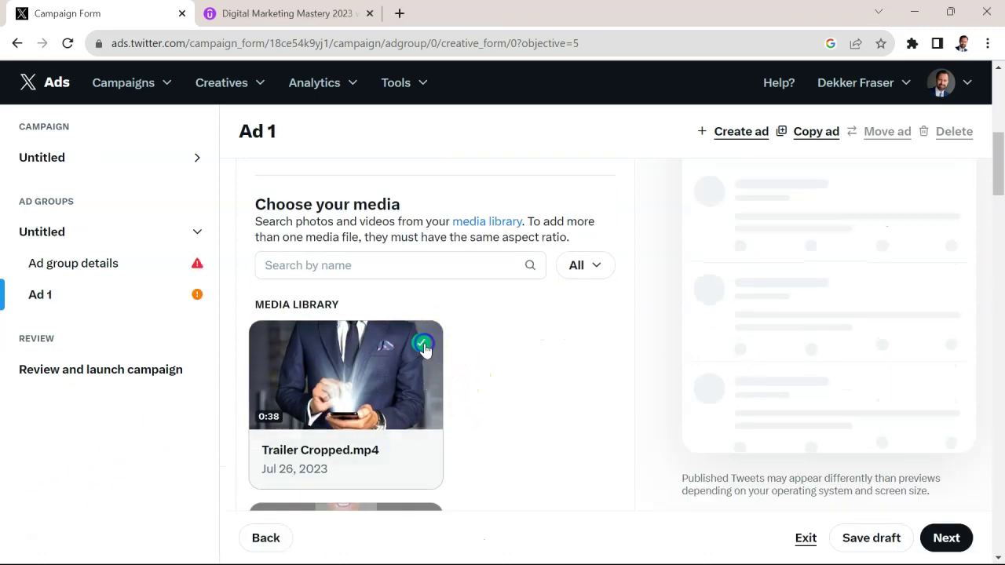
scroll(427, 393, down, 2)
scroll(519, 384, up, 2)
- Continue to the review and check the $100.00 daily budget, Site visits goal and Ad 1
click(947, 538)
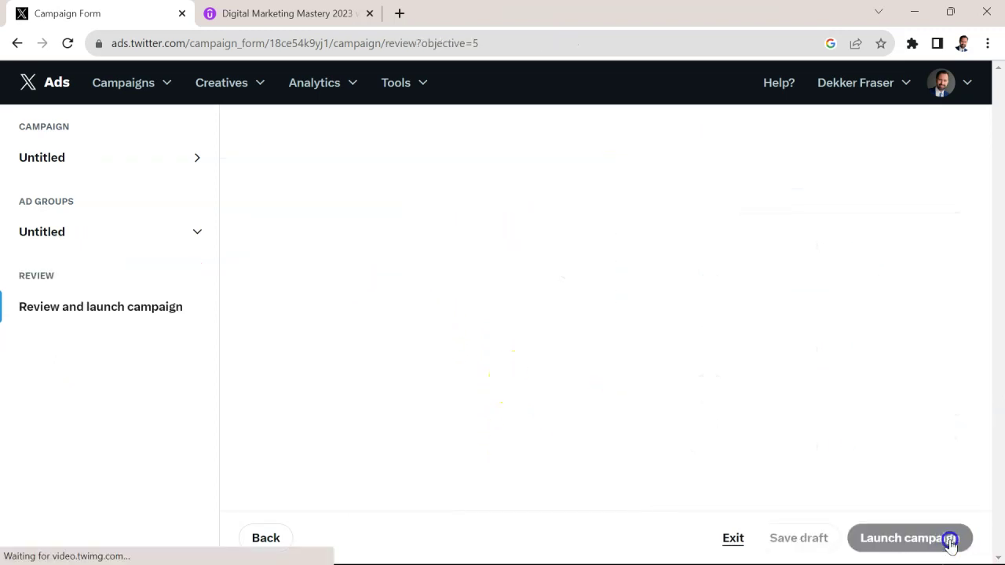
scroll(550, 377, down, 2)
scroll(519, 338, down, 5)
scroll(548, 322, up, 2)
scroll(581, 329, down, 5)
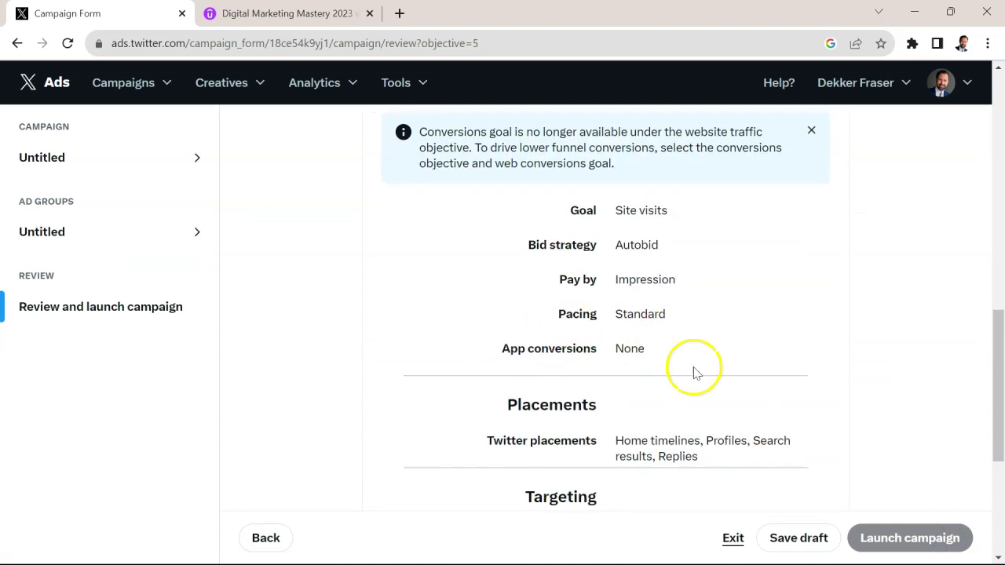
scroll(652, 366, down, 4)
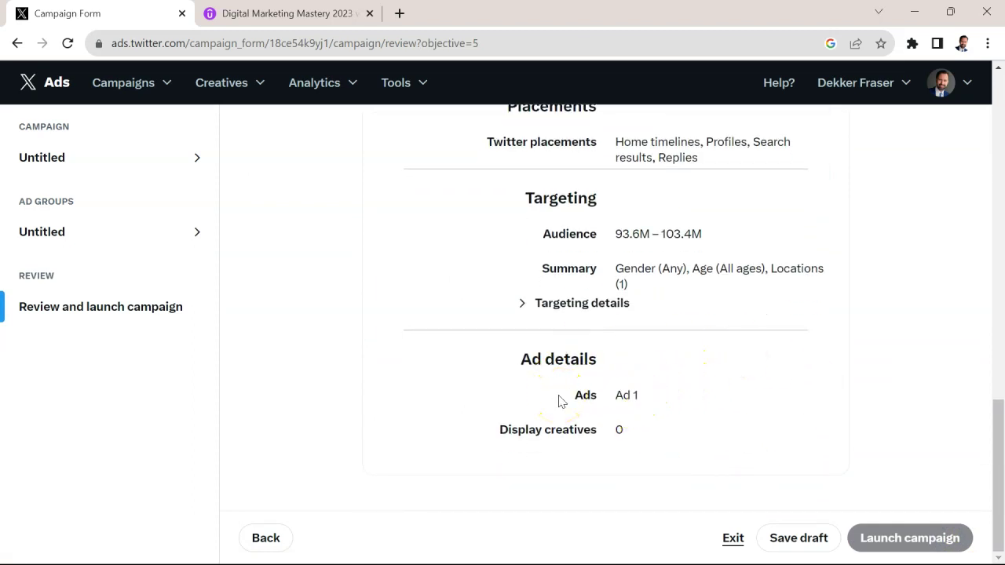
scroll(467, 366, up, 5)
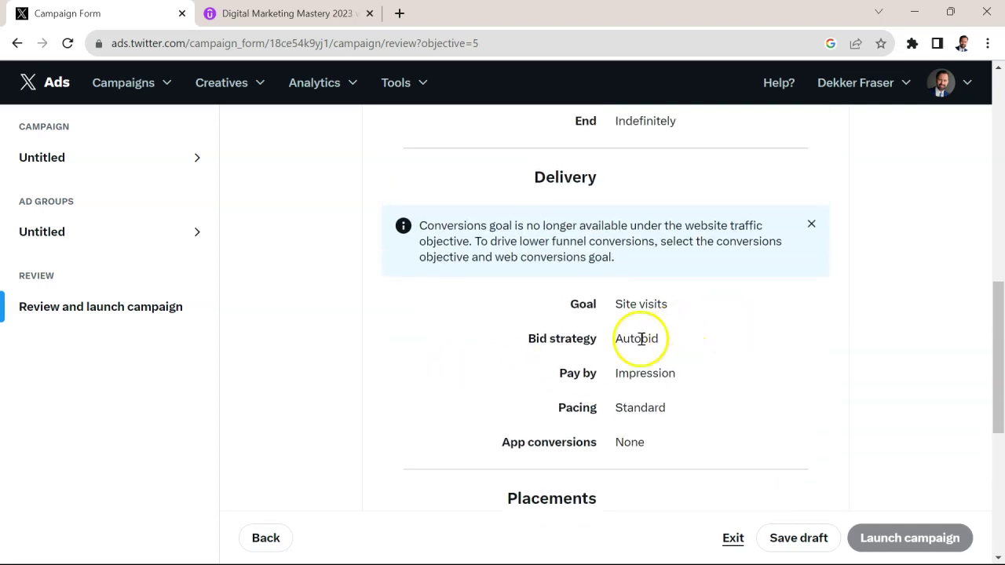
scroll(613, 349, up, 3)
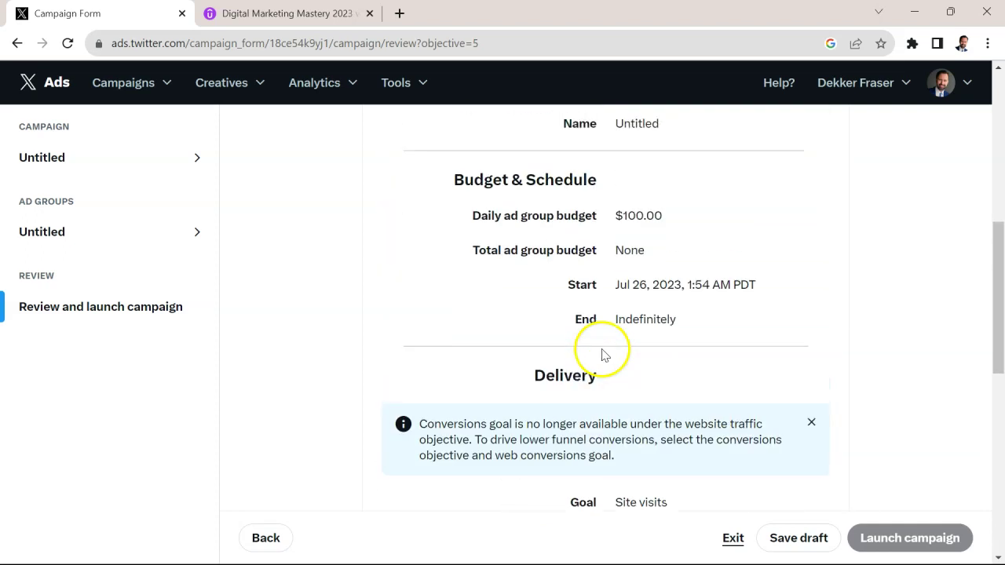
- Open Ad 1 and give its video the headline 'Digital Marketing Mastery on Udemy'
click(186, 234)
click(137, 304)
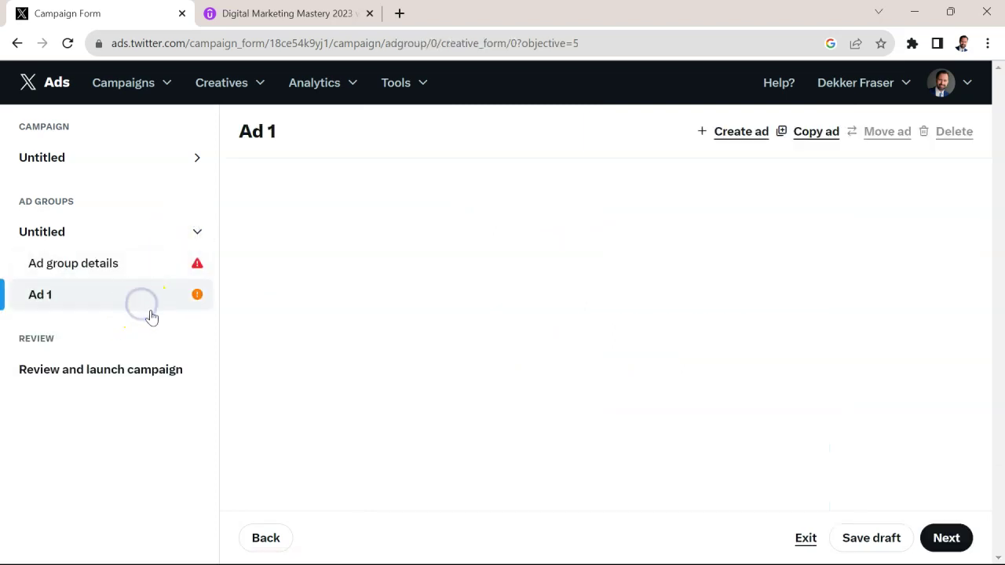
scroll(352, 398, down, 5)
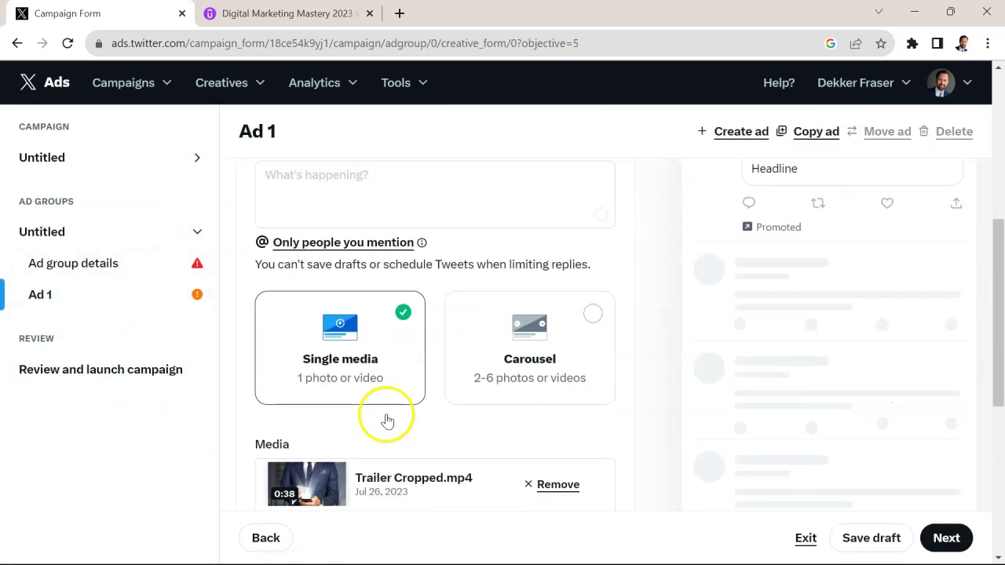
scroll(388, 421, down, 2)
scroll(480, 372, down, 1)
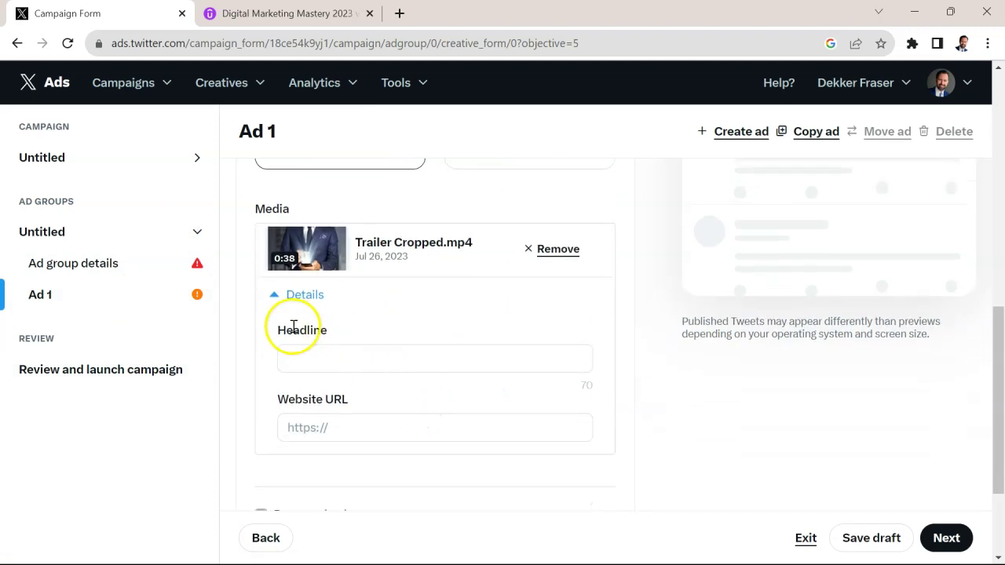
click(354, 359)
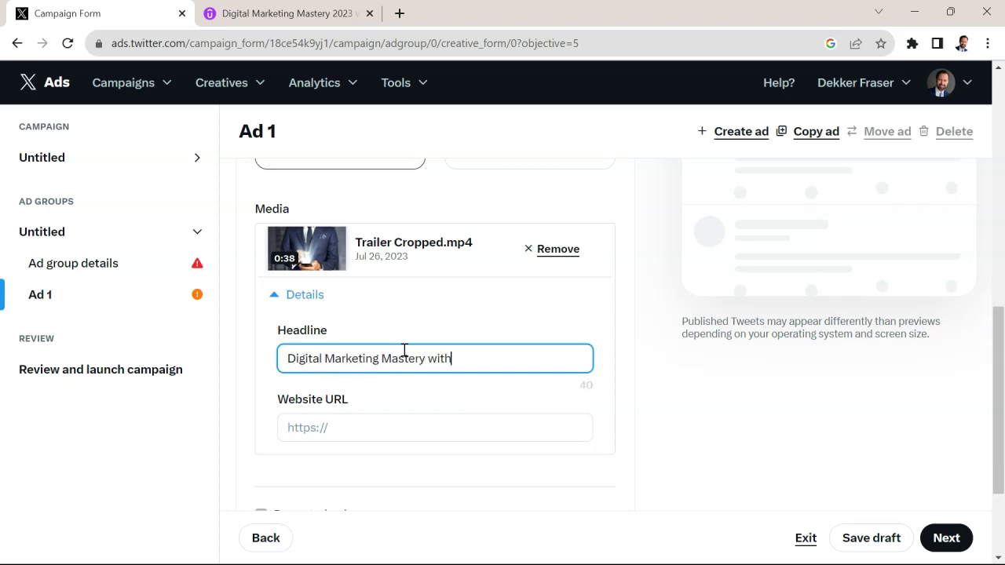
text(on Udemy)
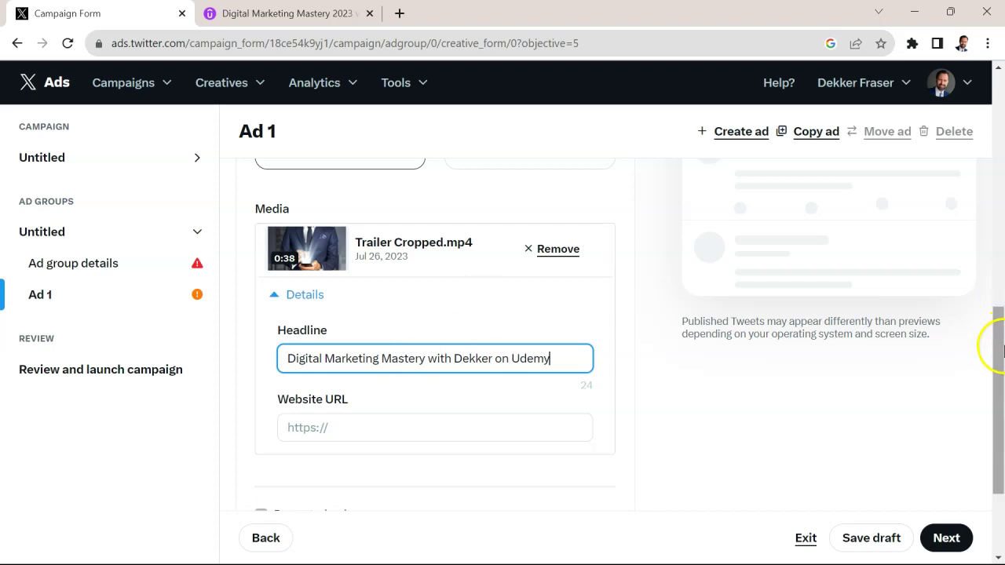
drag(988, 337, 1000, 226)
scroll(987, 265, up, 1)
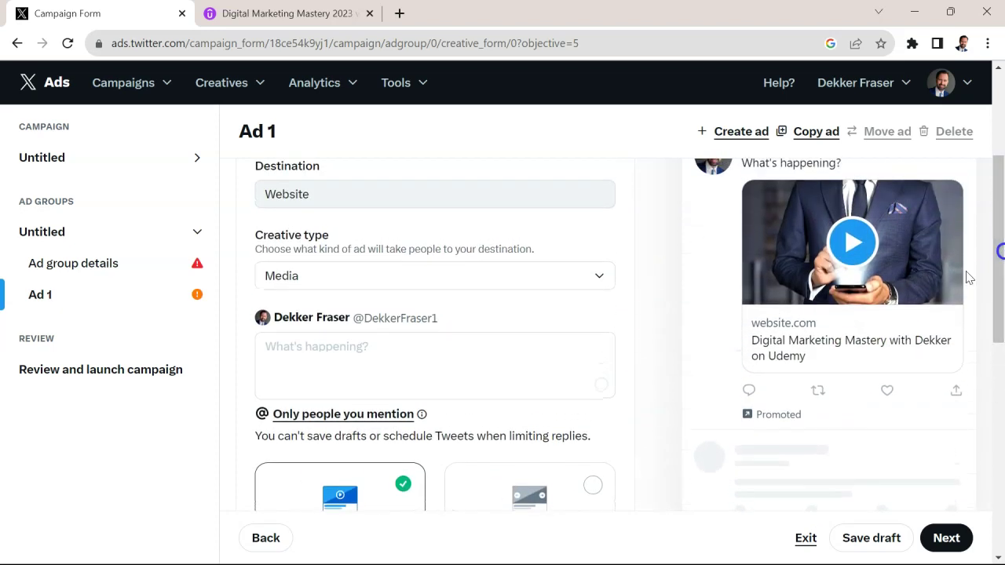
drag(1000, 296, 982, 456)
- Copy the course referral link from the Udemy tab into Ad 1's Website URL
click(259, 14)
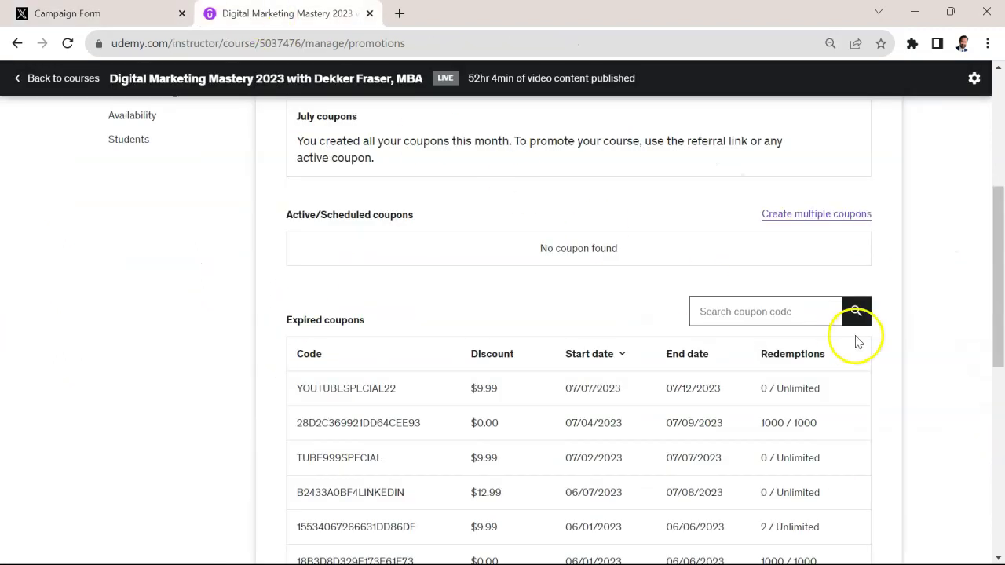
scroll(789, 275, up, 4)
click(774, 343)
key(ctrl+Tab)
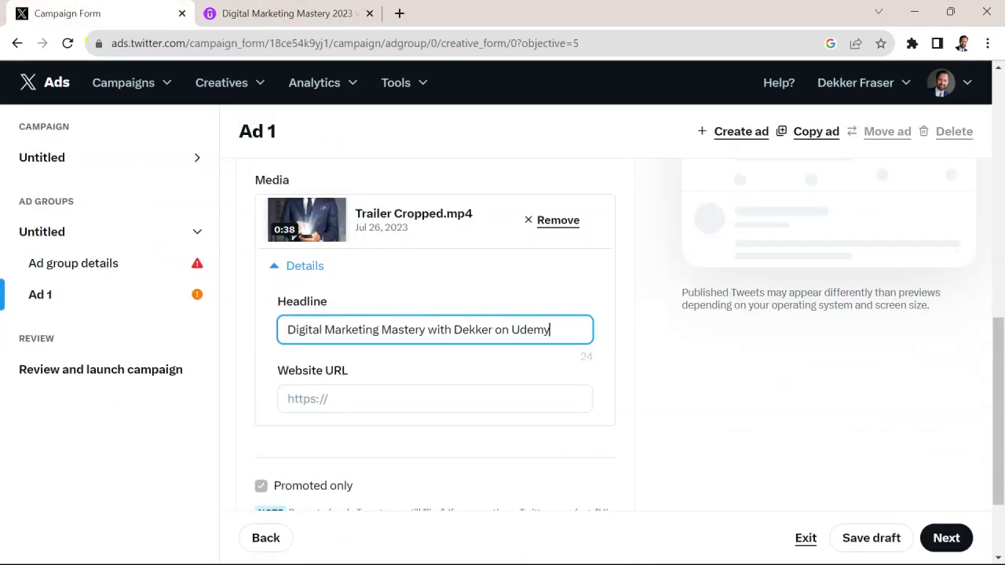
click(455, 394)
key(ctrl+v)
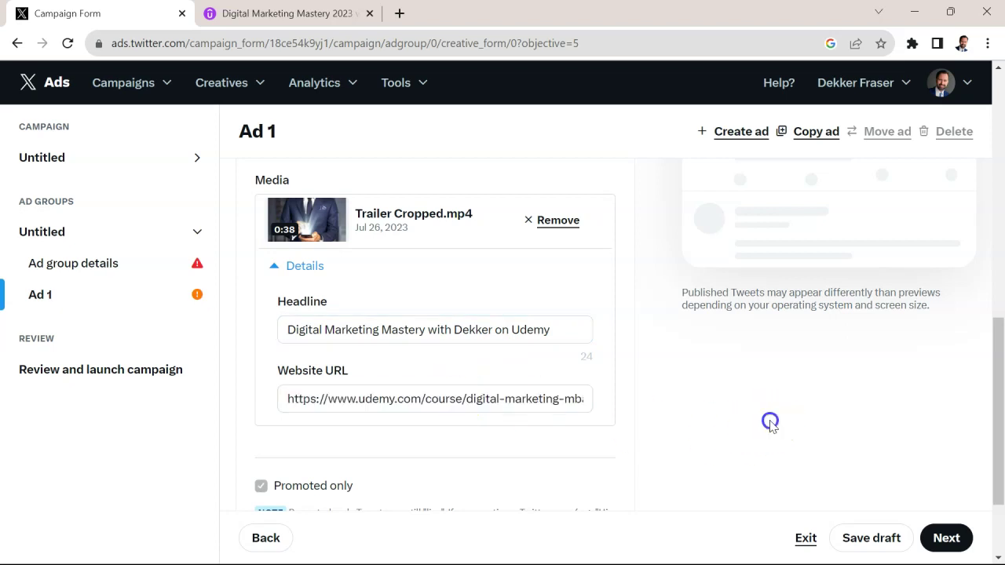
scroll(786, 424, down, 1)
- Go to the review page and check ad group test's 8 locations and 1 keyword targeting
click(946, 538)
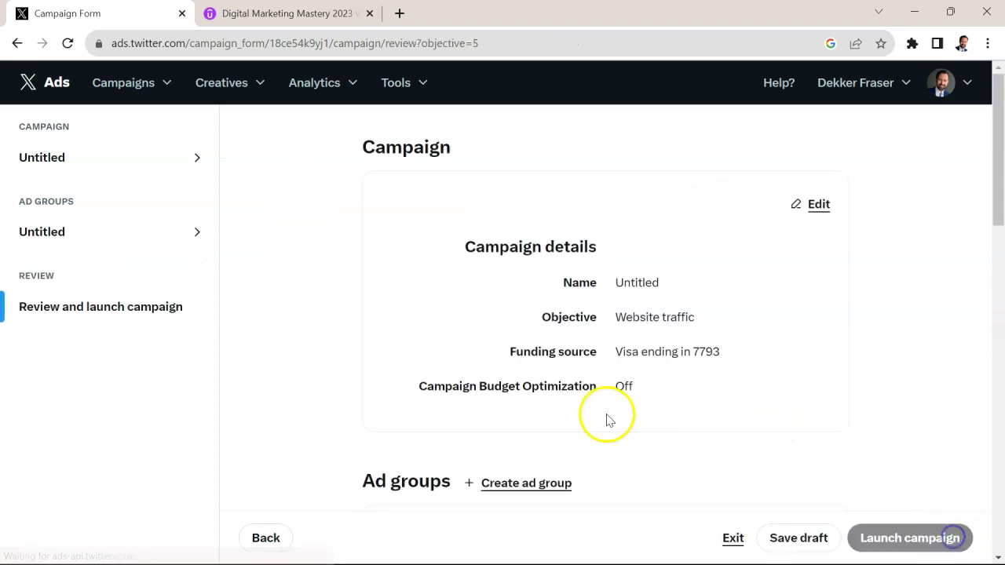
scroll(561, 403, down, 5)
scroll(646, 393, down, 10)
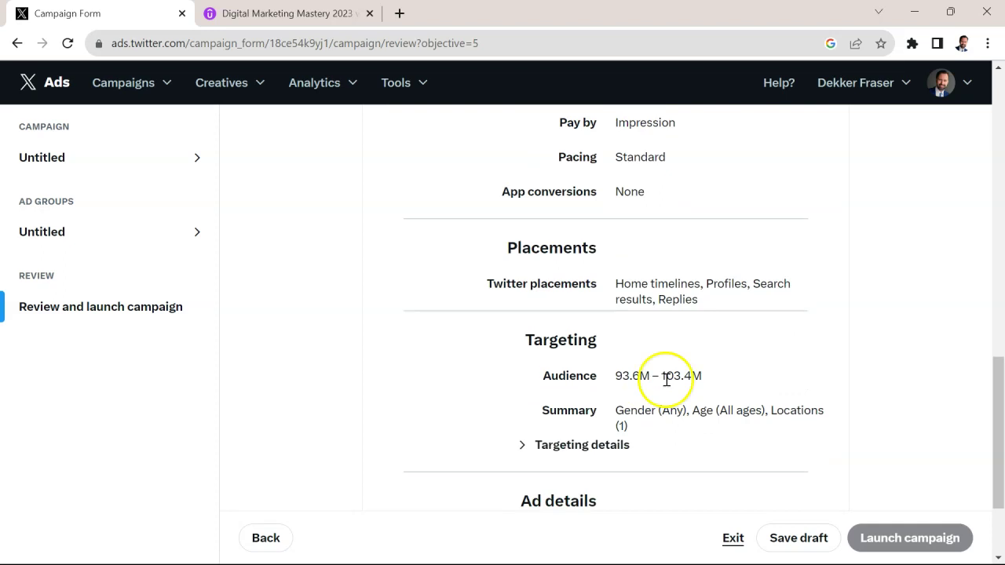
scroll(711, 383, up, 15)
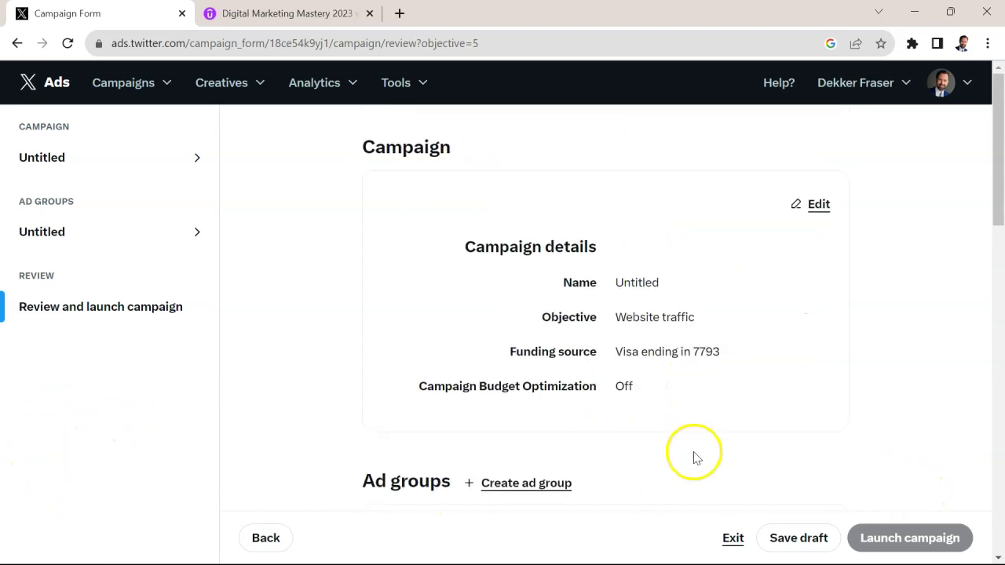
scroll(421, 400, down, 10)
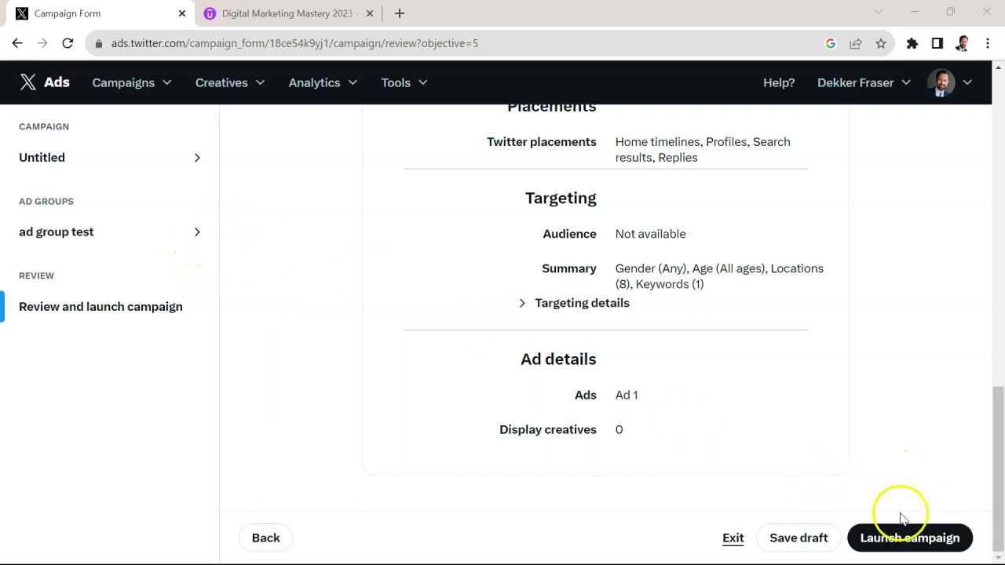
- Expand ad group test in the sidebar to show Ad 1 under it
click(195, 234)
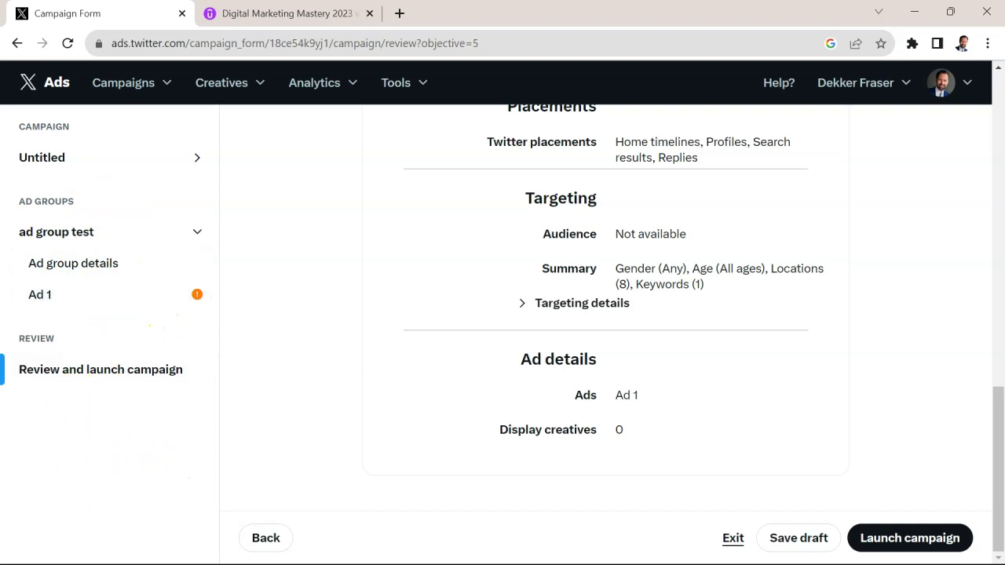
scroll(713, 393, up, 6)
scroll(713, 393, down, 3)
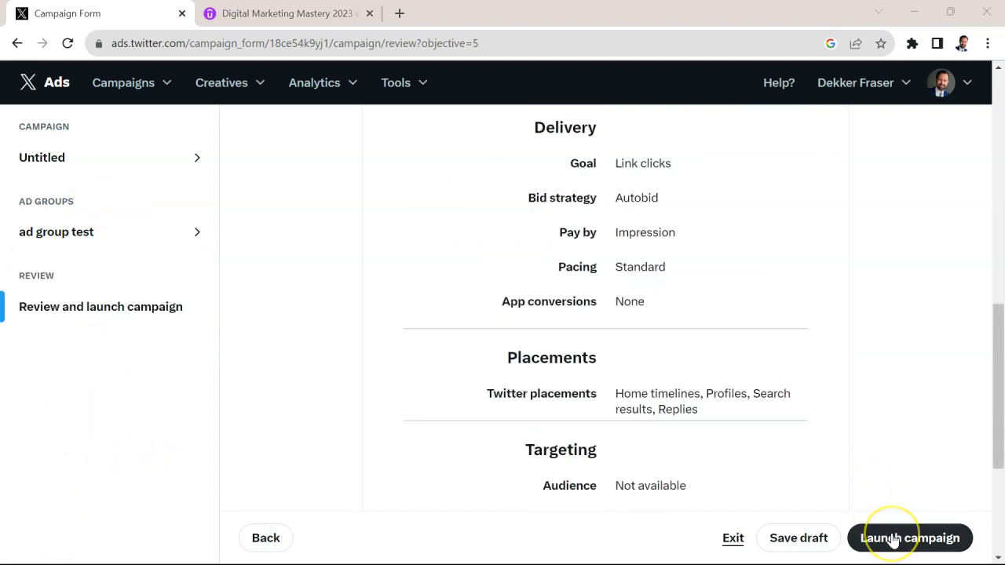
- Launch the campaign and check the new Untitled campaign's objective in the Campaigns list
click(893, 541)
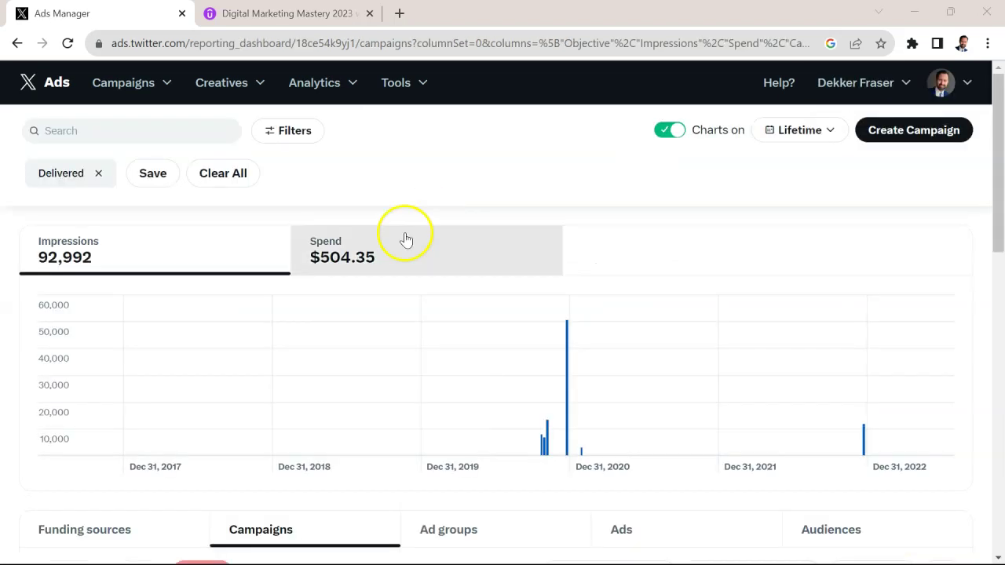
scroll(422, 293, down, 3)
mouse_move(92, 479)
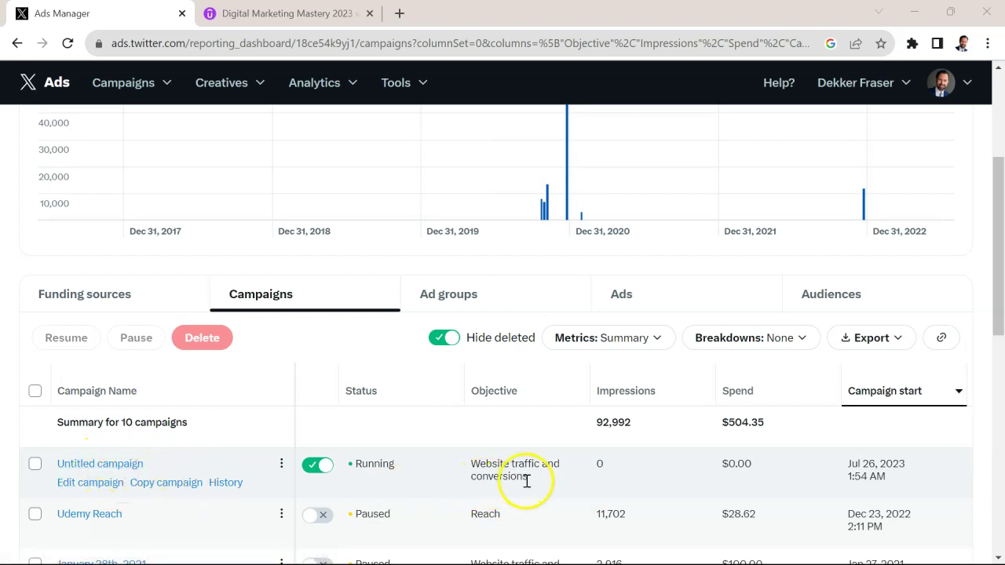
triple_click(473, 475)
click(537, 482)
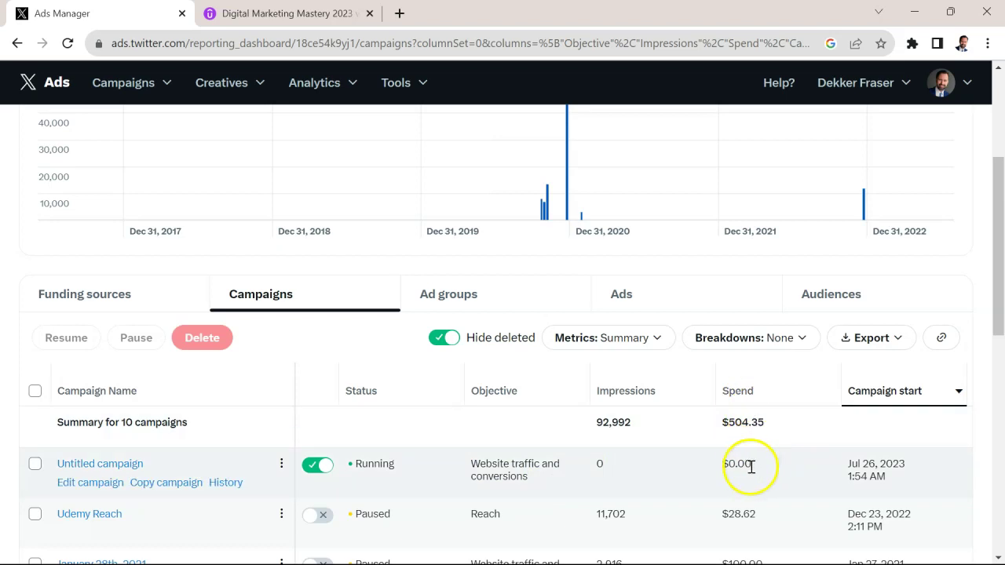
- Compare its $0.00 spend with the January 28th, 2021 campaign's objective and 2,916 impressions
drag(752, 467, 721, 465)
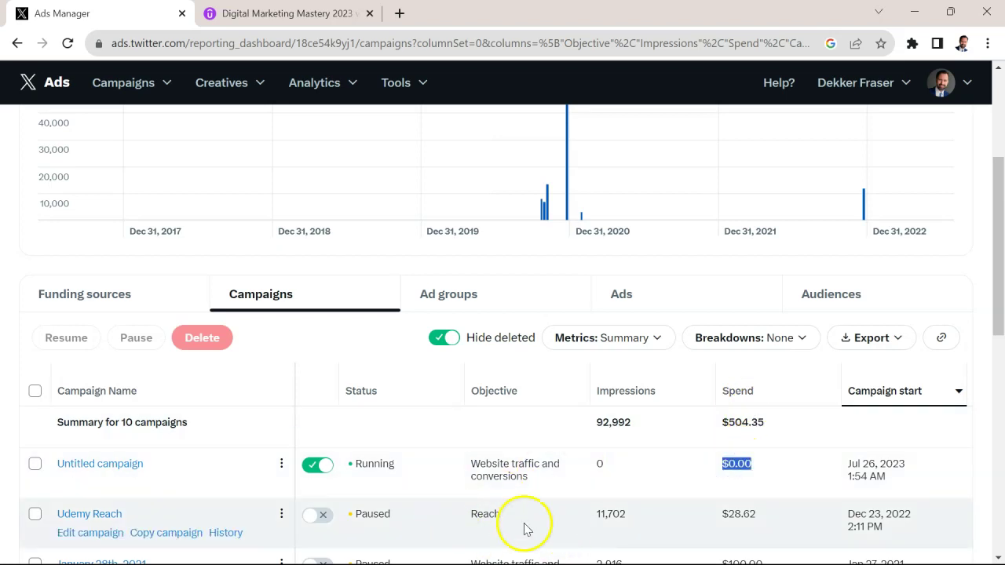
scroll(517, 514, down, 2)
scroll(442, 399, up, 1)
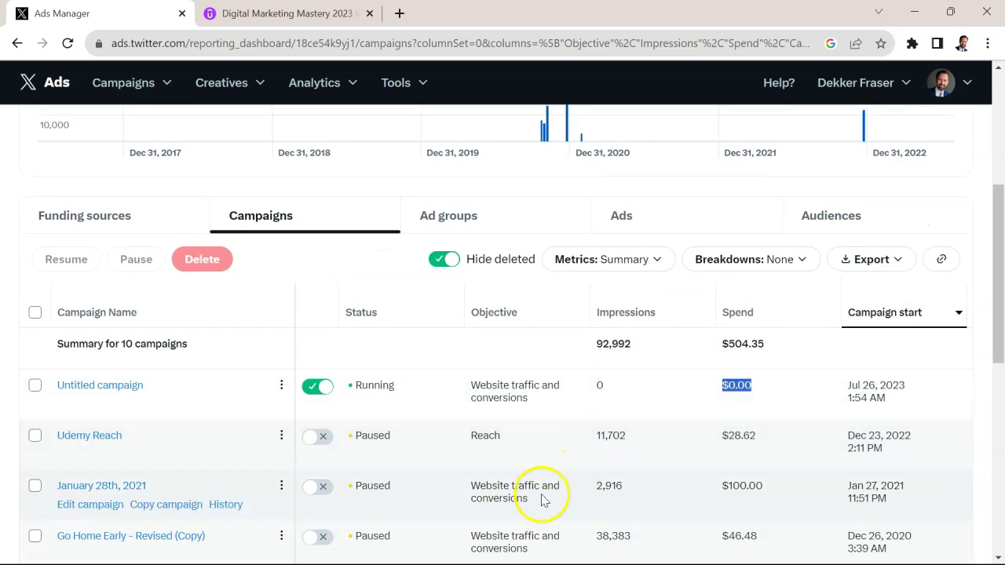
click(532, 503)
drag(503, 498, 476, 492)
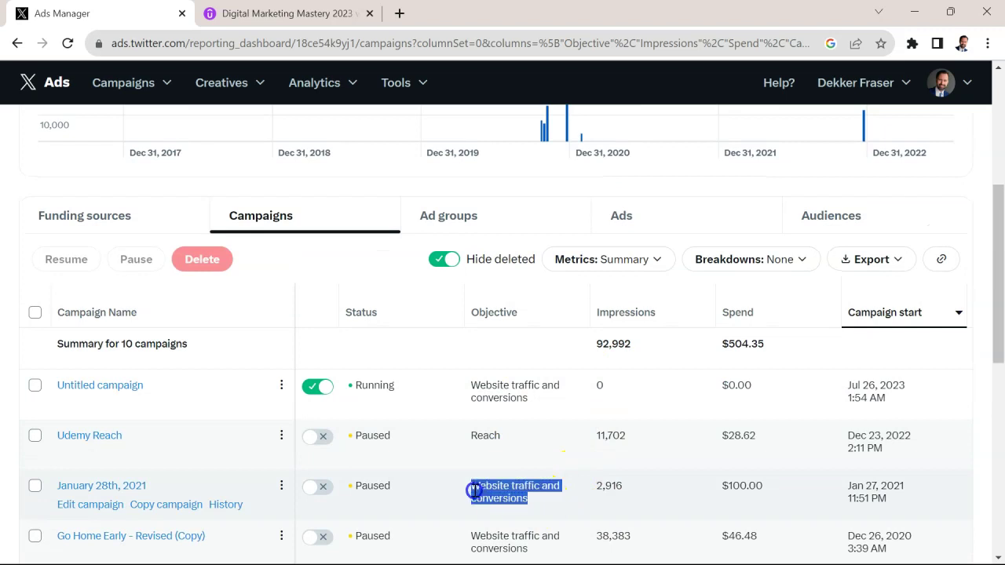
click(535, 502)
drag(620, 487, 603, 487)
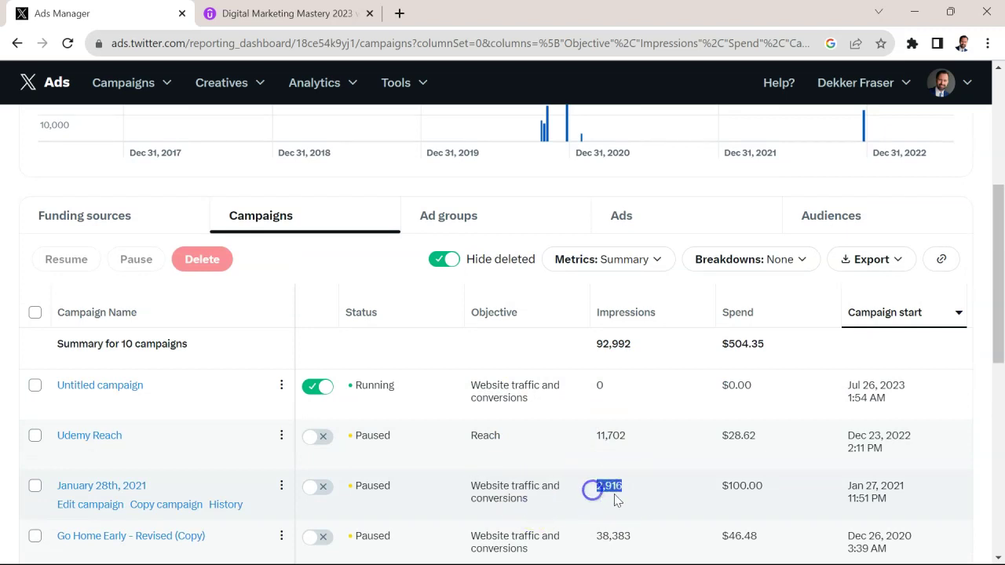